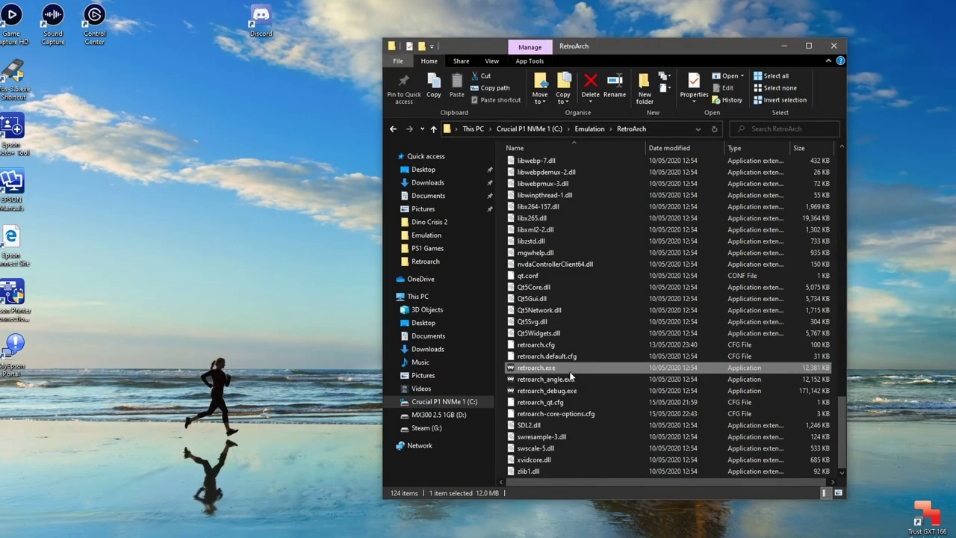
- Create a desktop shortcut to retroarch.exe, move it to the top right, and close the folder window
right_click(579, 367)
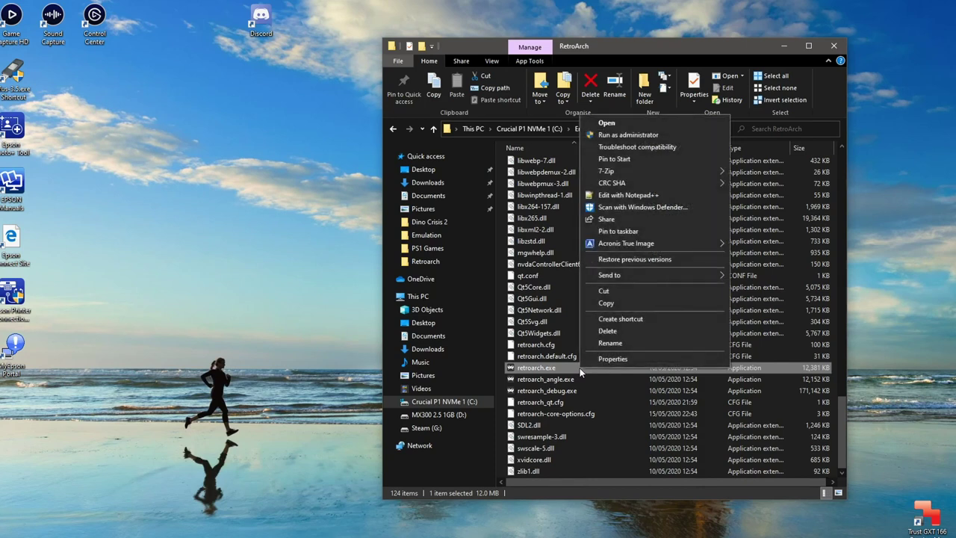
mouse_move(635, 273)
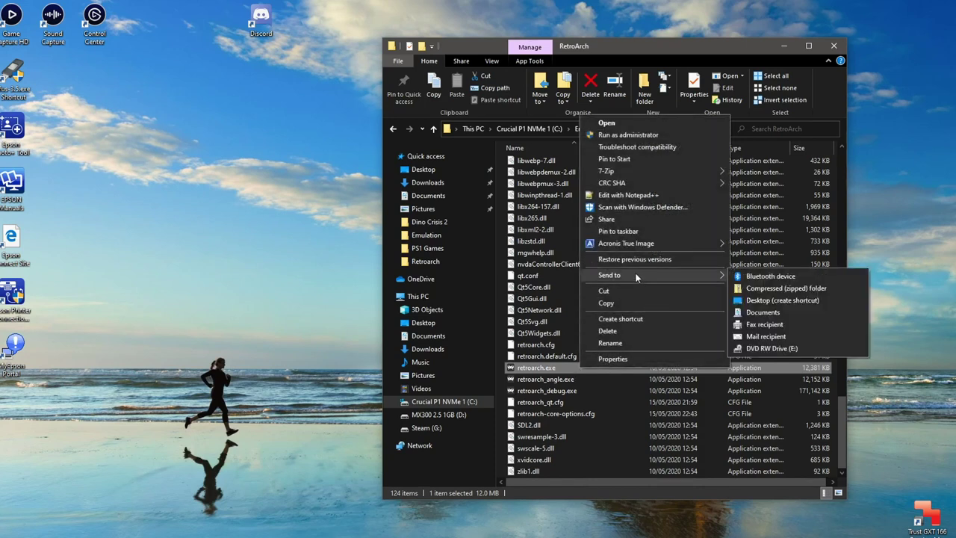
left_click(794, 300)
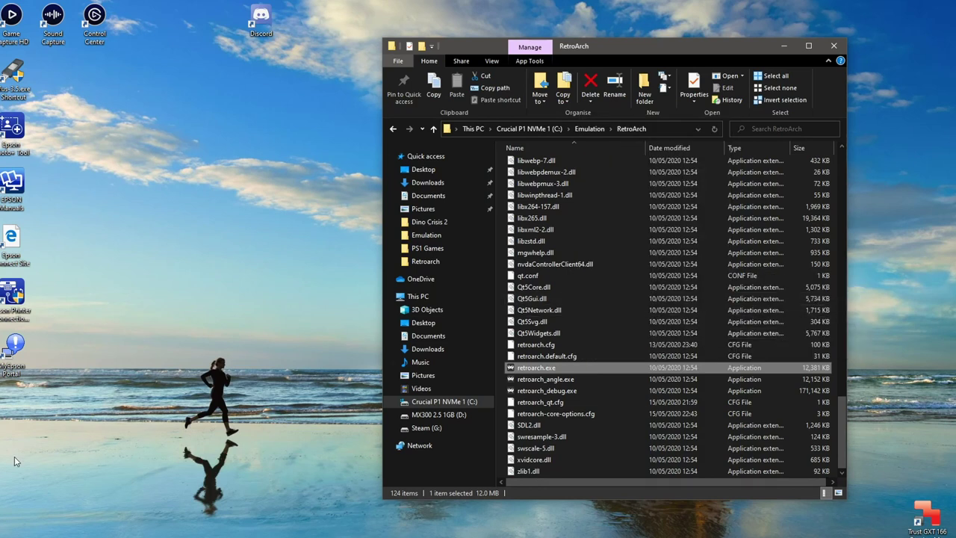
left_click_drag(12, 443, 891, 24)
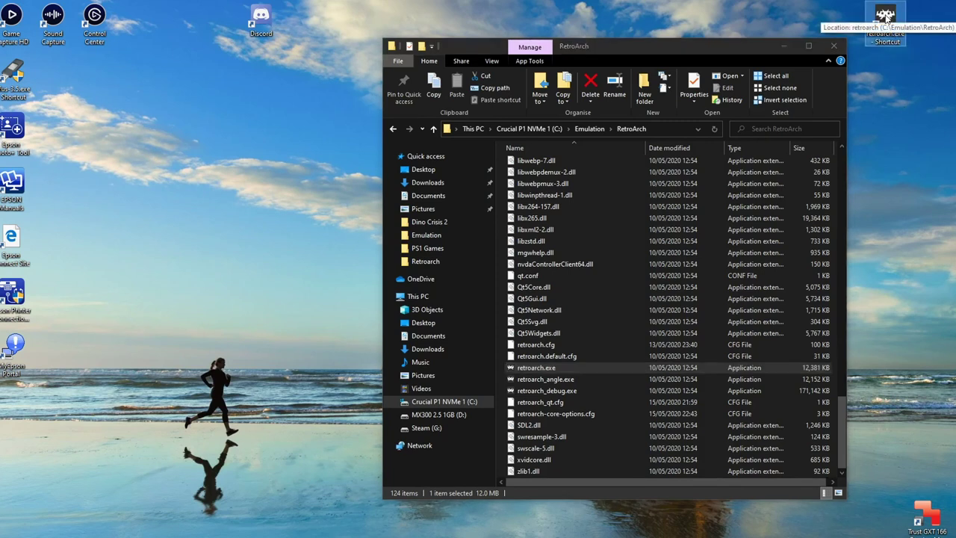
left_click(835, 47)
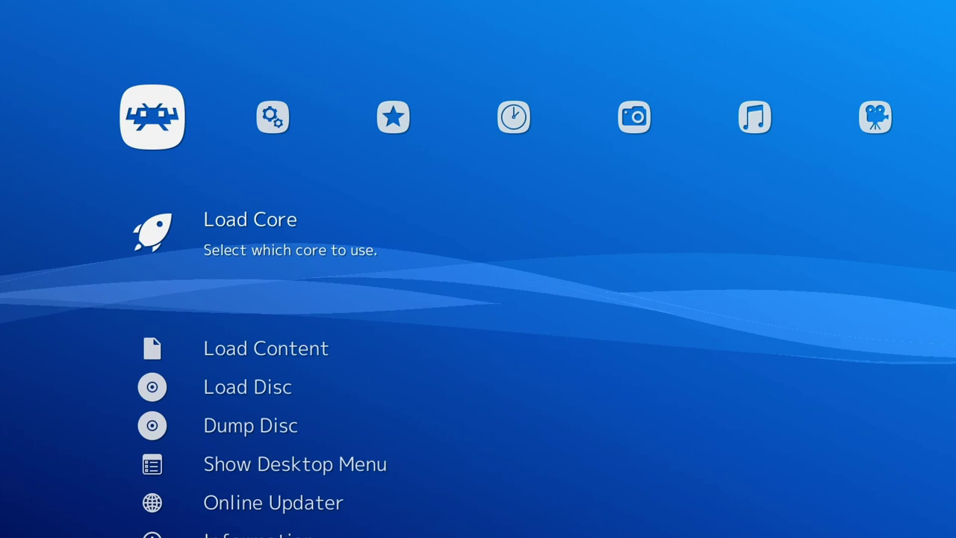
- Navigate from the Settings category through User Interface into the Appearance options
key("Right")
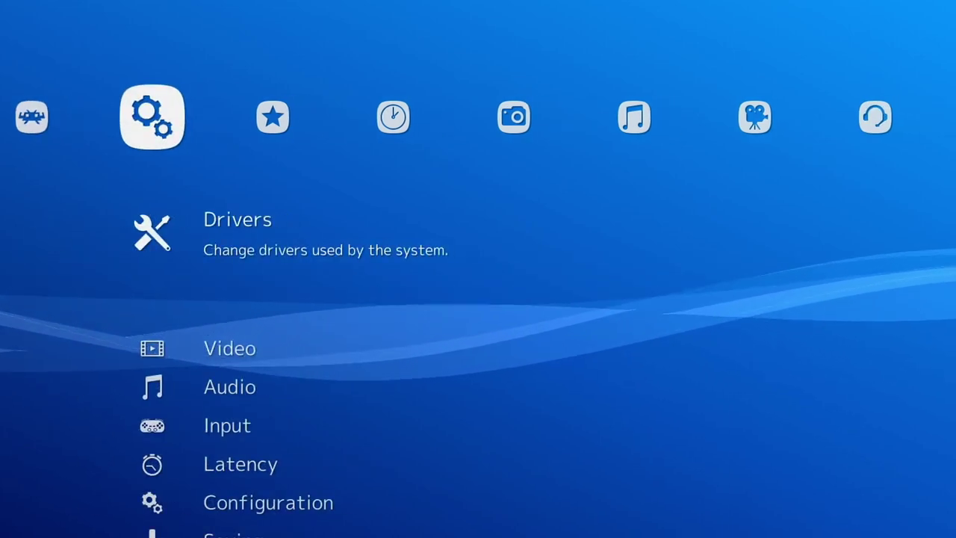
key("Left")
key("Right")
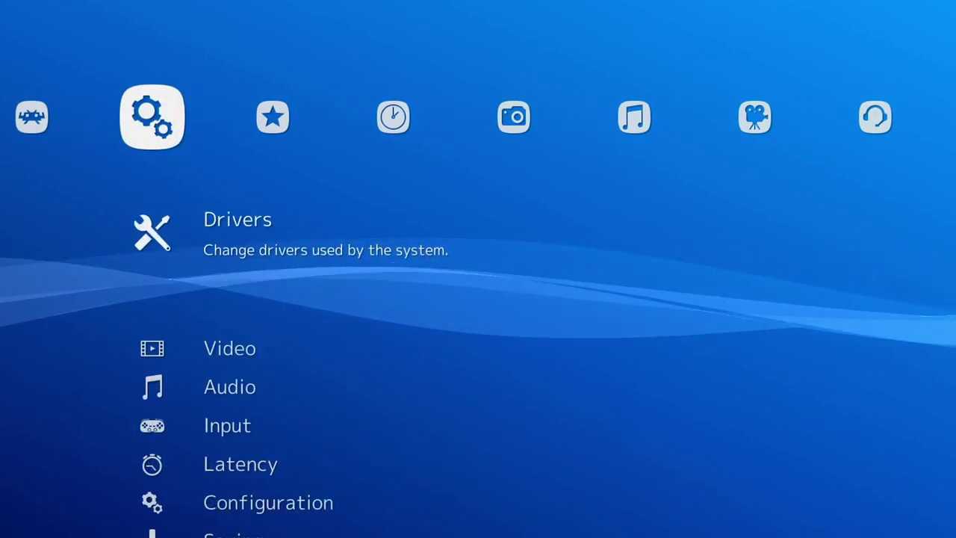
key("Down")
key("Down")
key("Down")
key("Down")
key("Down")
key("Down")
key("Down")
key("Down")
key("Down")
key("Down")
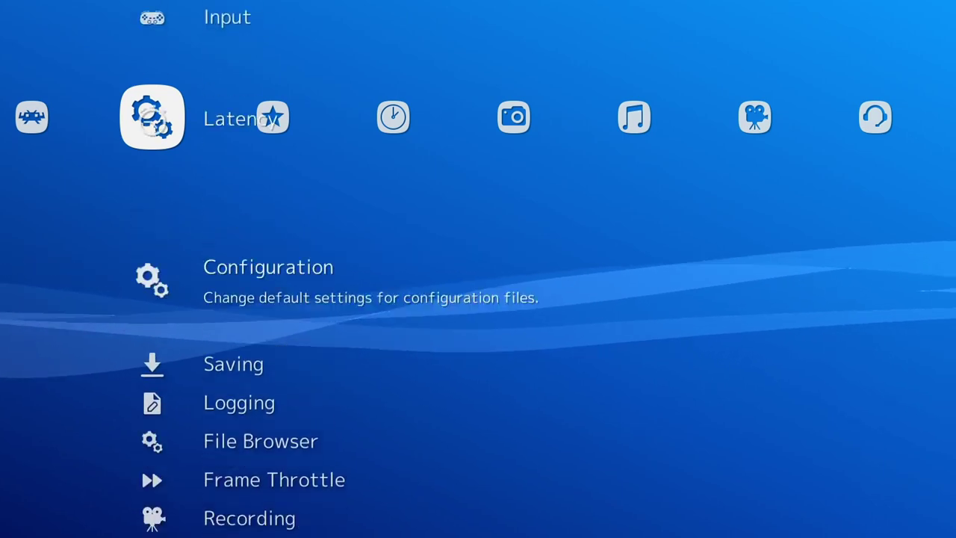
key("Down")
key("Down")
key("Down")
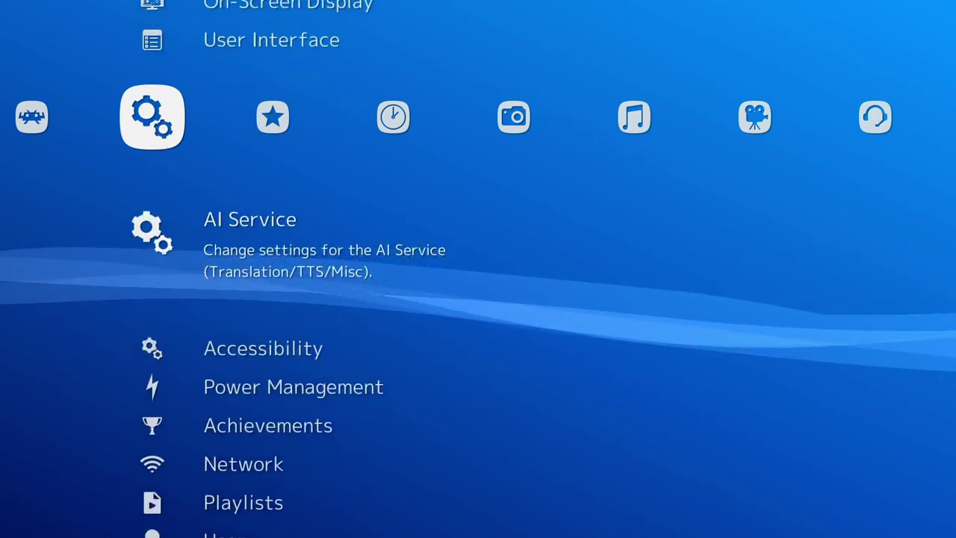
key("Up")
key("Return")
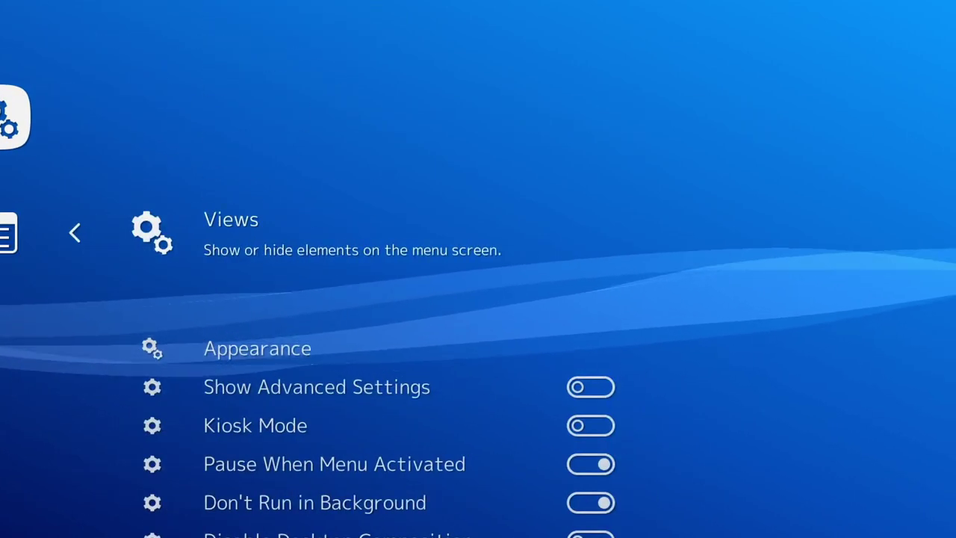
key("Down")
key("Return")
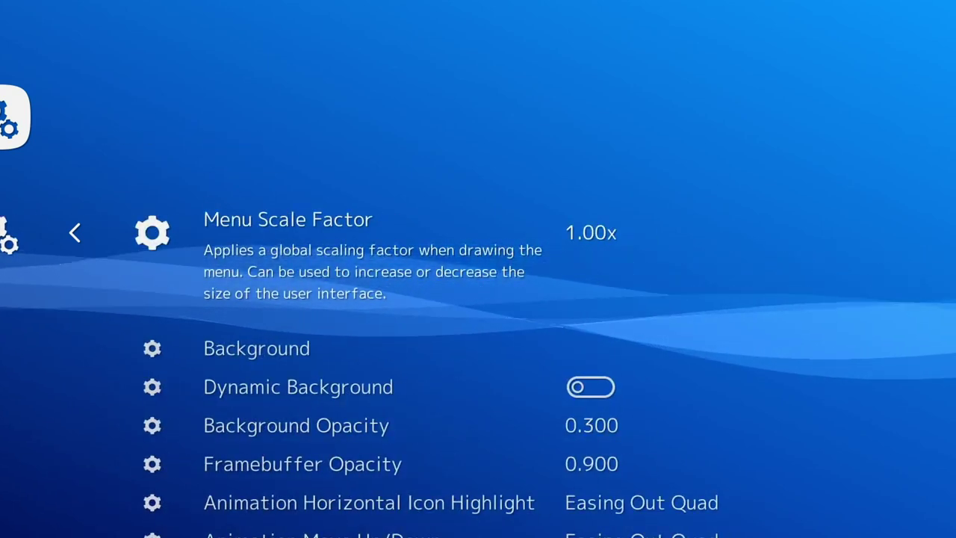
- Set Menu Shader Pipeline to off after trying the Ribbon (simplified) and Snowflake effects
key("Down")
key("Down")
key("Down")
key("Down")
key("Down")
key("Down")
key("Down")
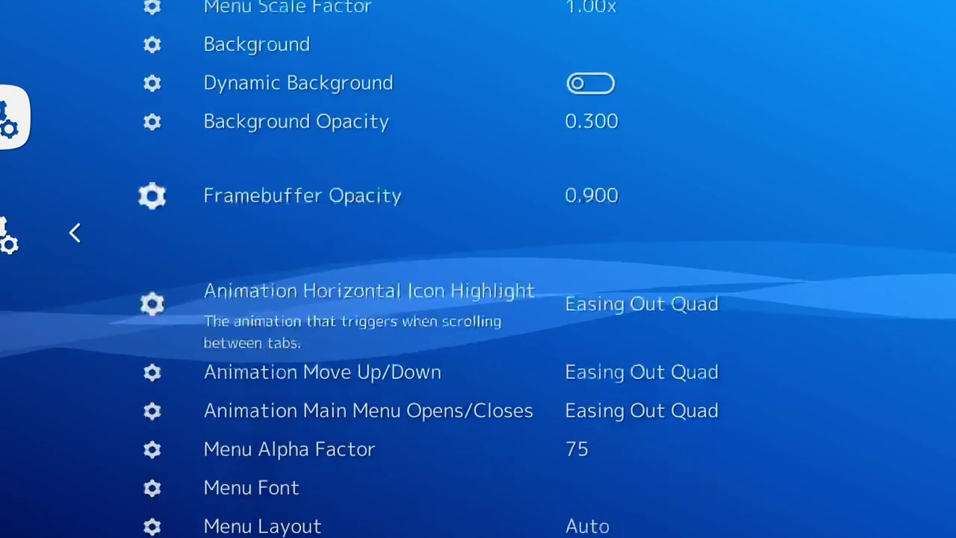
key("Down")
key("Down")
key("Down")
key("Down")
key("Down")
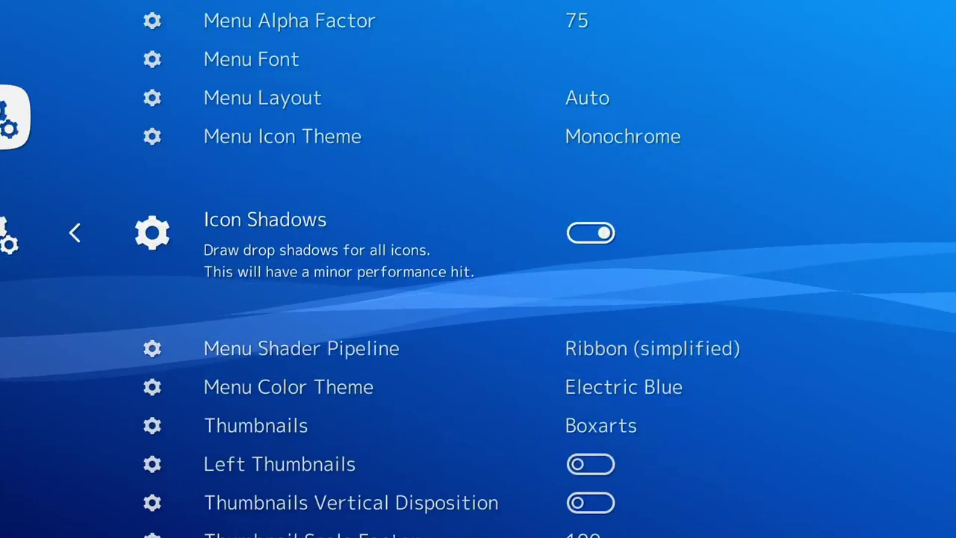
key("Down")
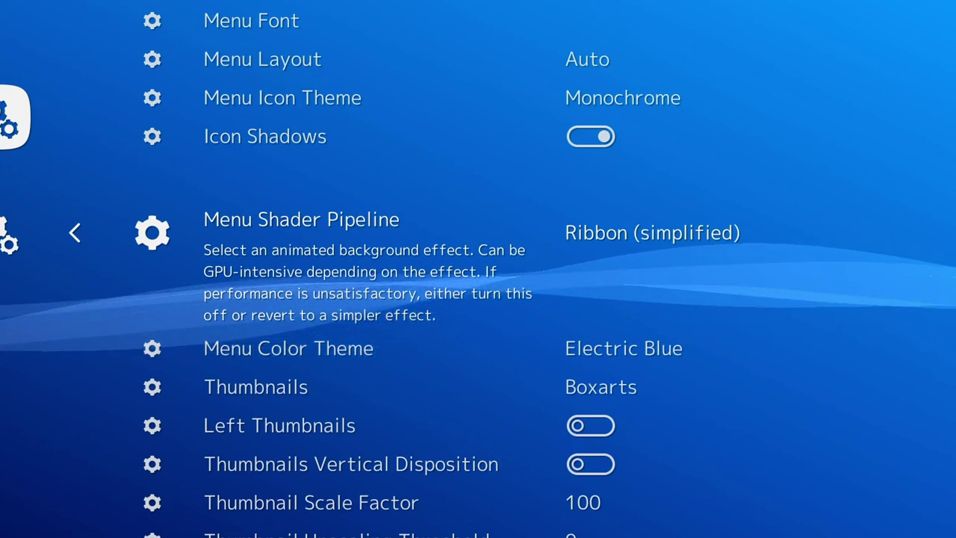
key("Left")
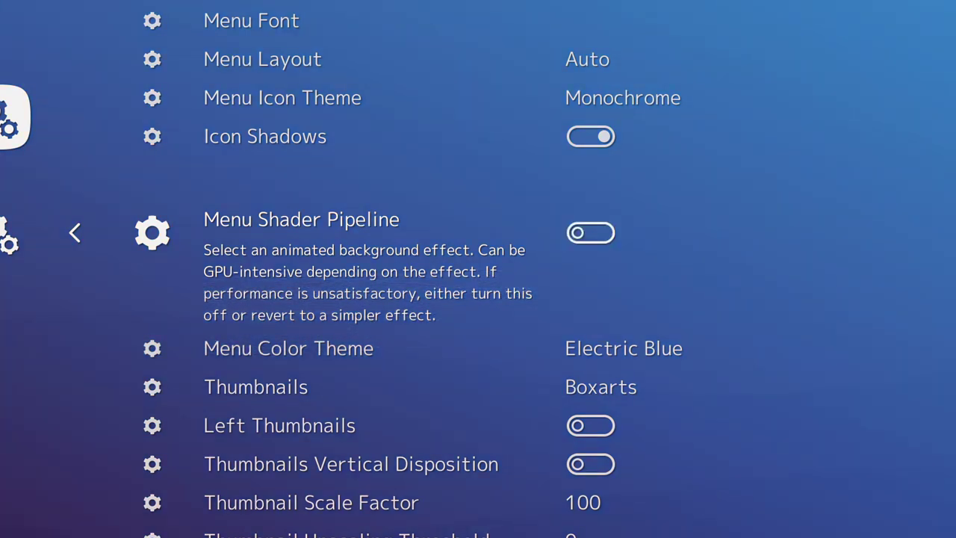
key("Right")
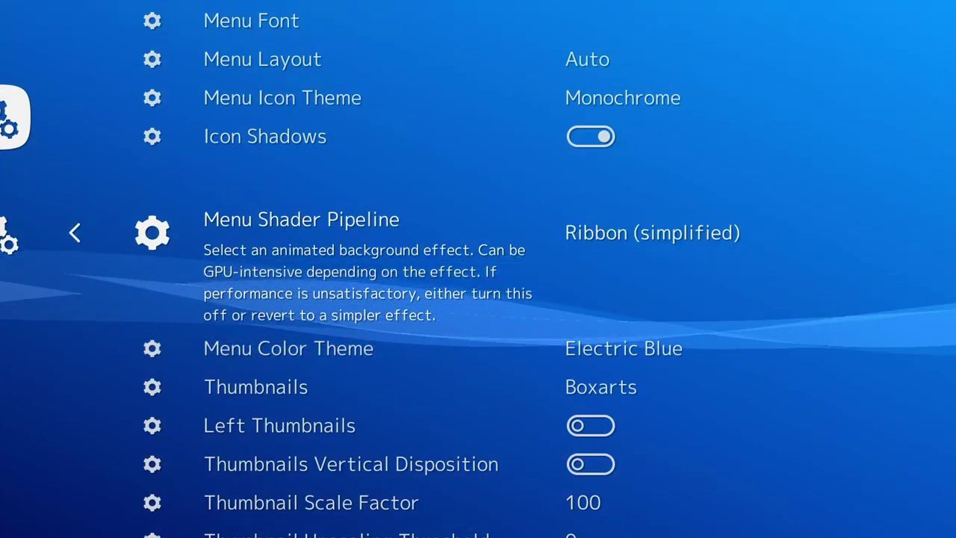
key("Right")
key("Right")
key("Right")
key("Right")
key("Right")
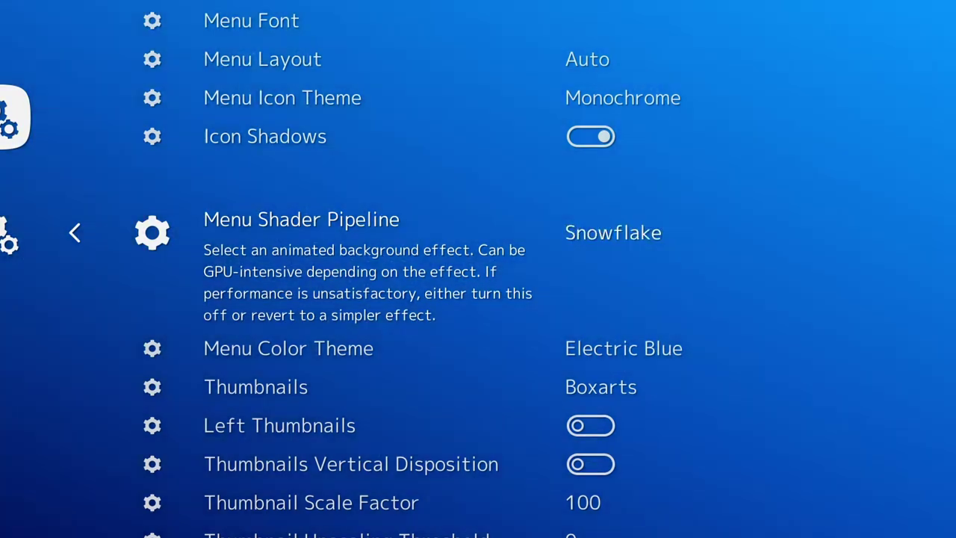
key("Right")
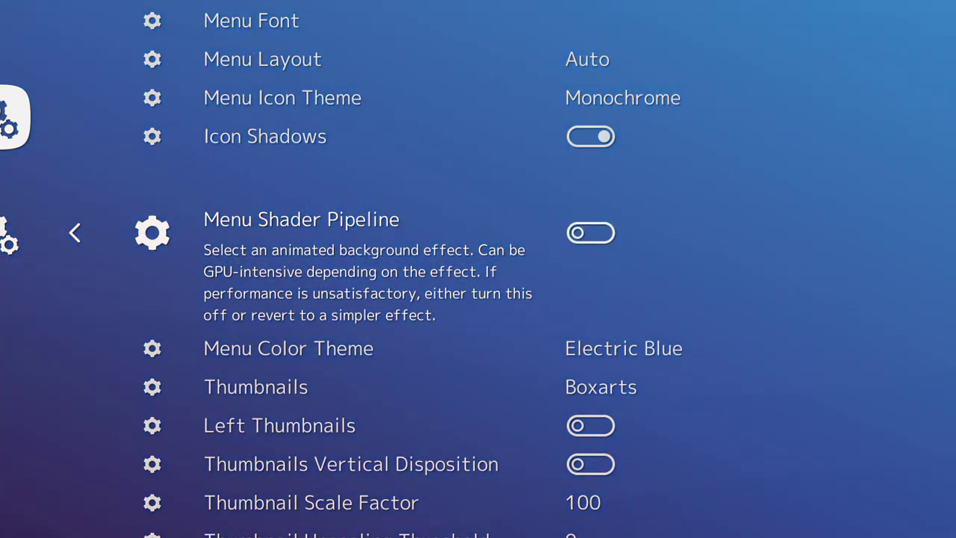
key("Left")
key("Right")
key("Down")
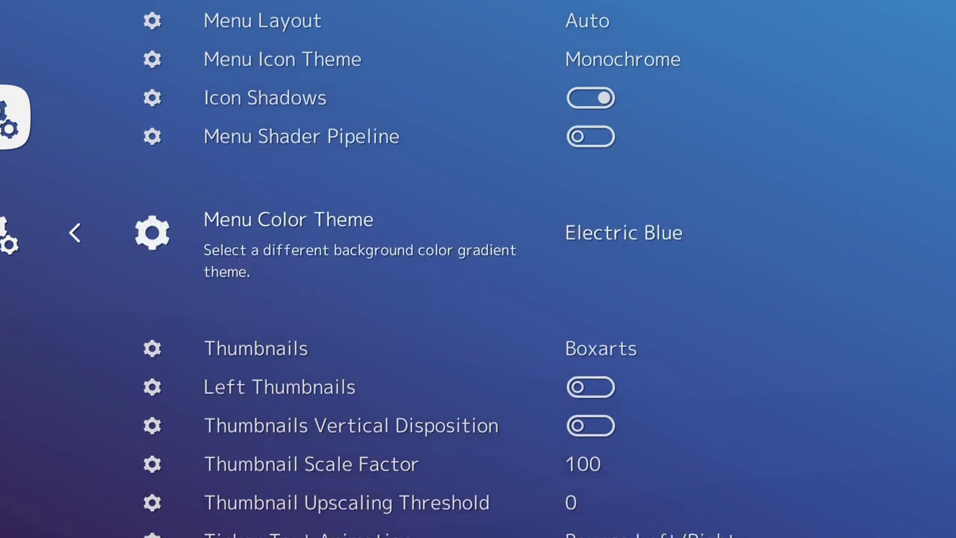
key("Up")
key("Down")
key("Up")
key("Down")
- Change the video driver in Drivers settings from glcore to vulkan
key("BackSpace")
key("BackSpace")
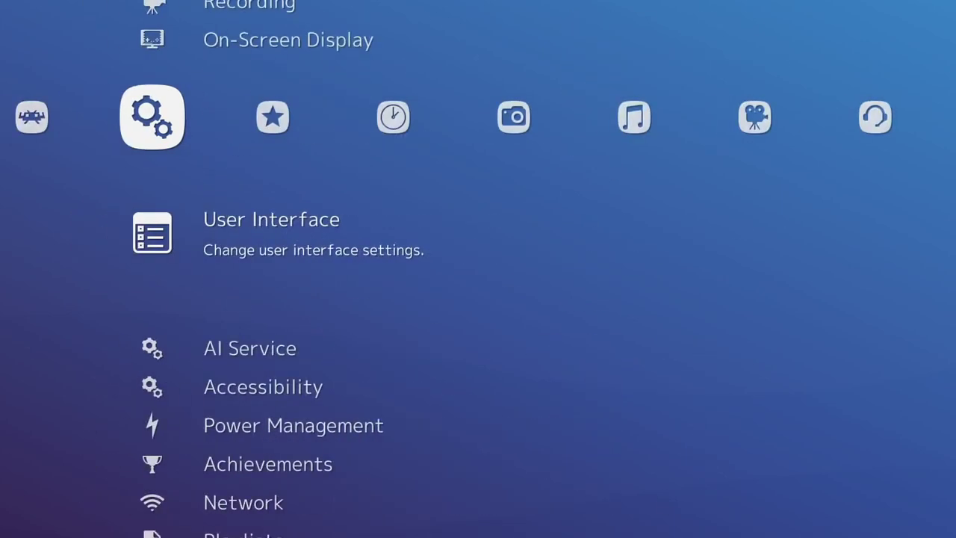
key("Left")
key("Right")
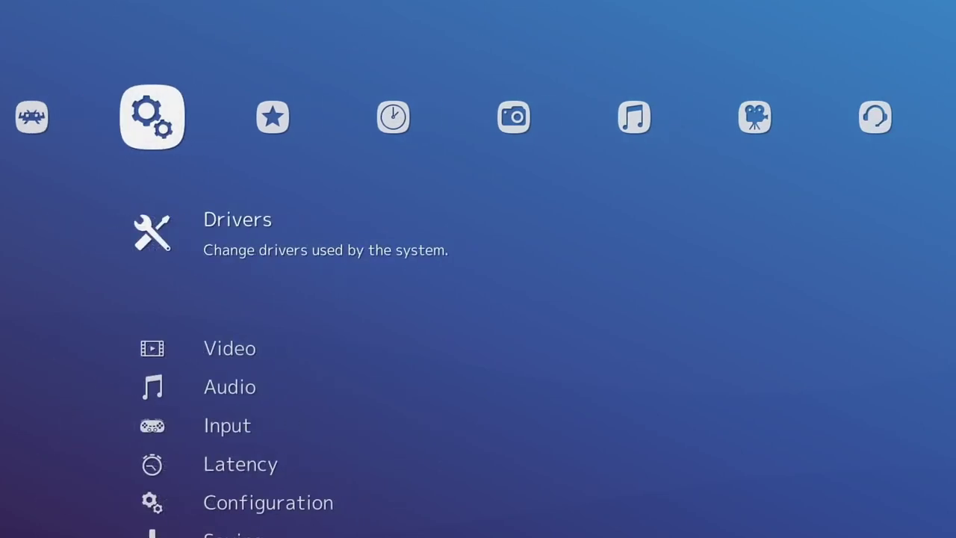
key("Return")
key("Down")
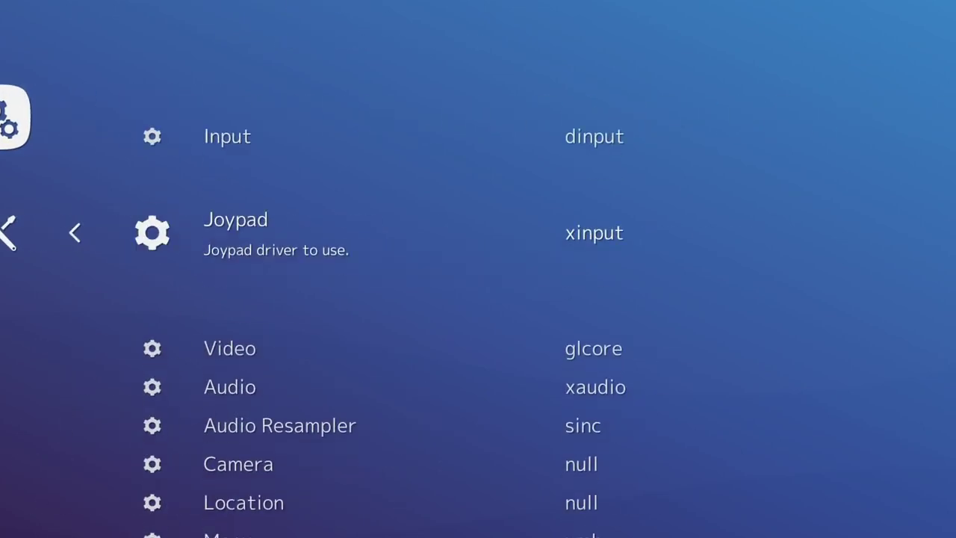
key("Down")
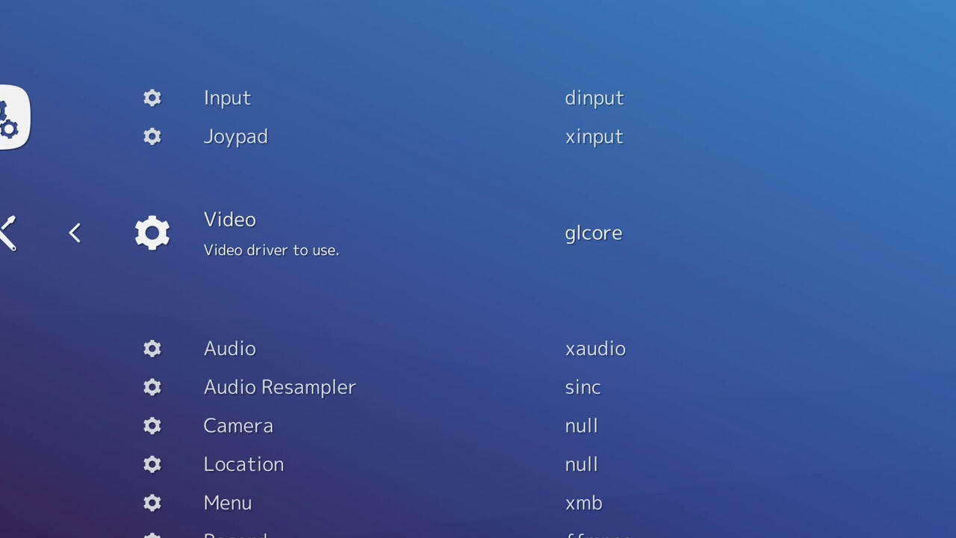
key("Right")
key("Right")
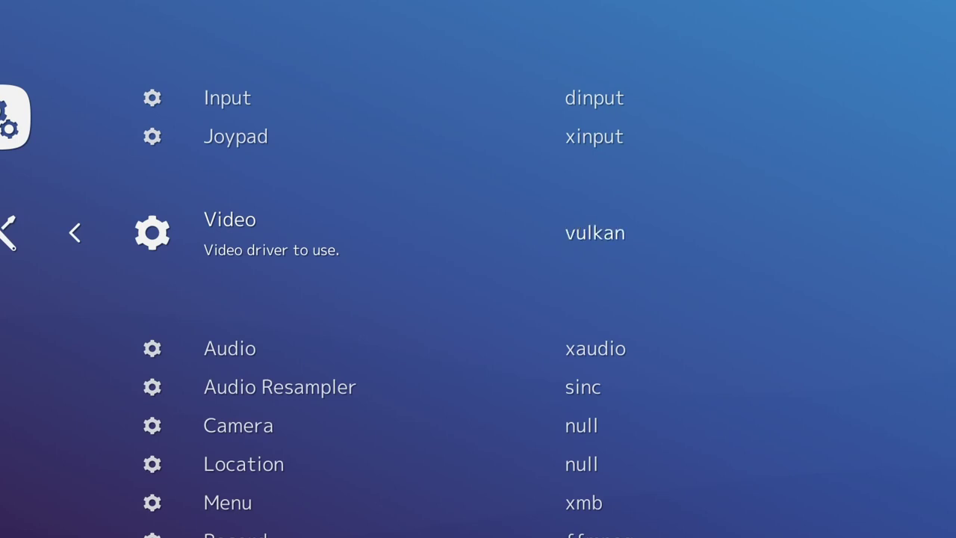
key("BackSpace")
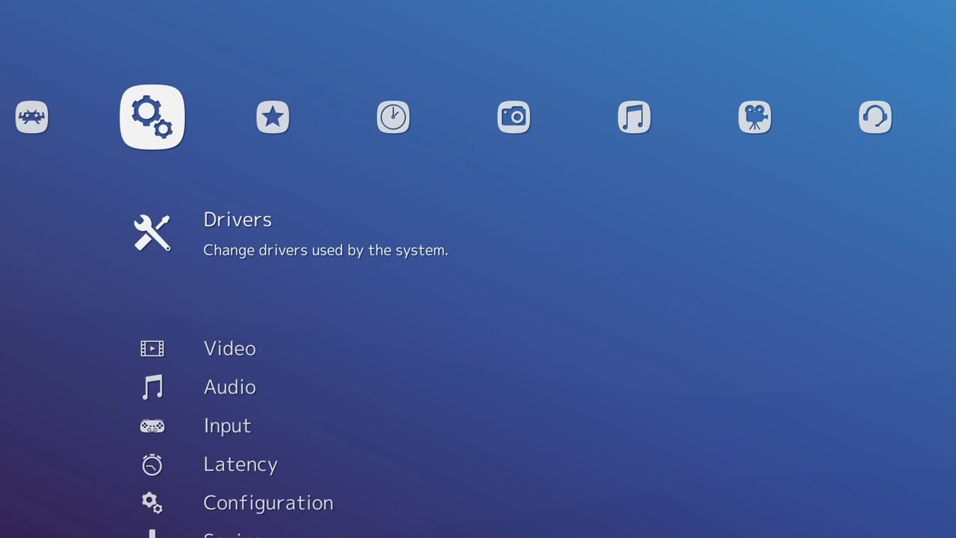
- Save the current configuration to retroarch.cfg and return to the top of the main menu
key("Left")
key("Down")
key("Down")
key("Down")
key("Down")
key("Down")
key("Down")
key("Down")
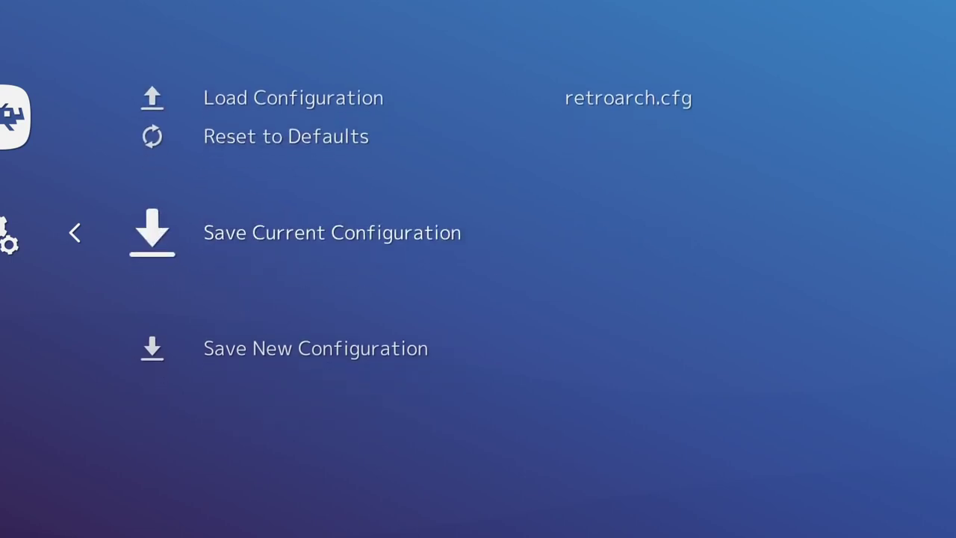
key("Return")
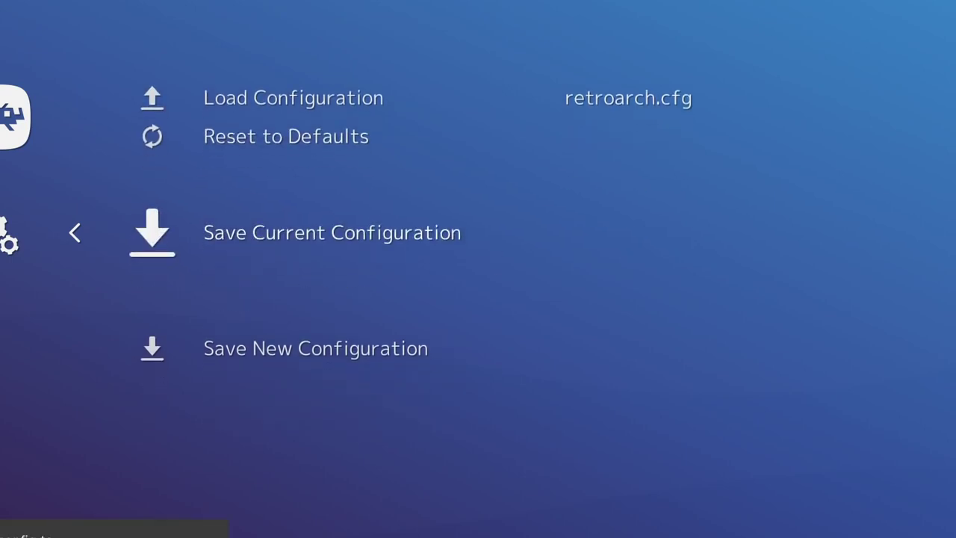
key("BackSpace")
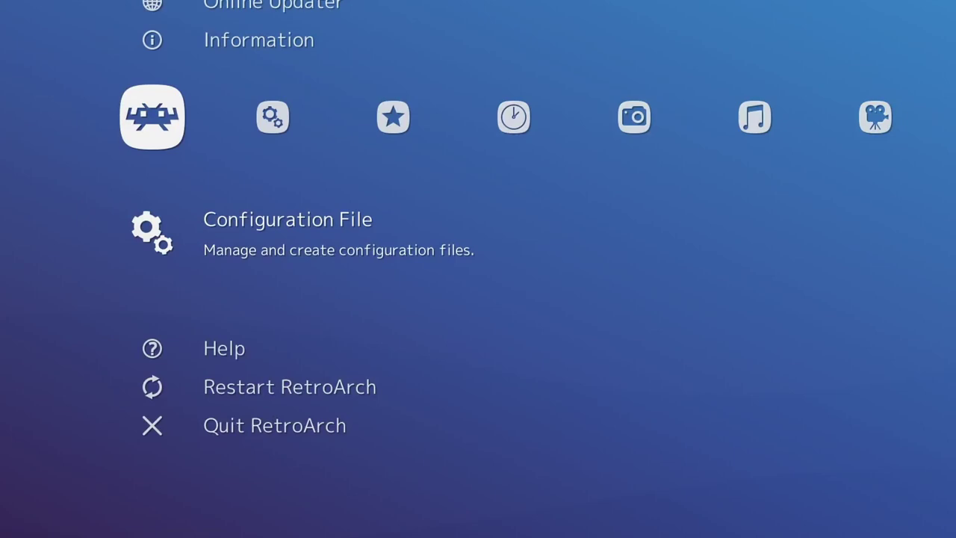
key("Up")
key("Up")
key("Up")
key("Up")
key("Up")
key("Up")
key("Up")
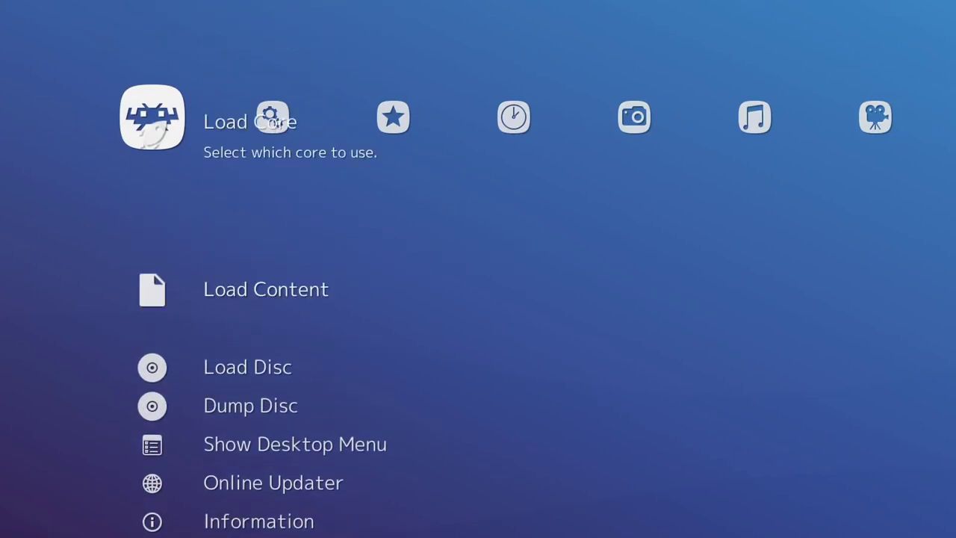
- Launch Dino Crisis 2 from the PlayStation playlist and move down the Quick Menu to Options
key("Right")
key("Right")
key("Right")
key("Right")
key("Right")
key("Right")
key("Right")
key("Right")
key("Right")
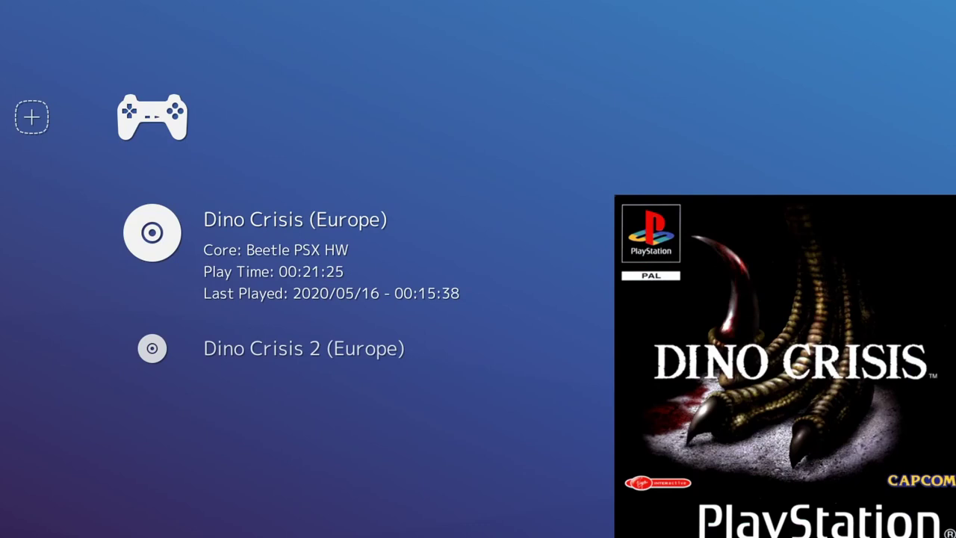
key("Down")
key("Up")
key("Down")
key("Up")
key("Down")
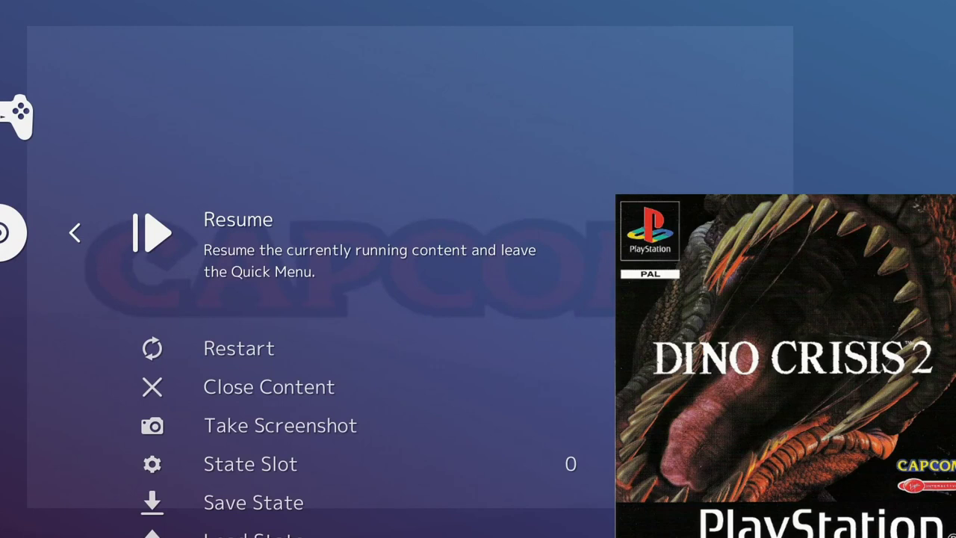
key("Down")
key("Down")
key("Down")
key("Down")
key("Down")
key("Down")
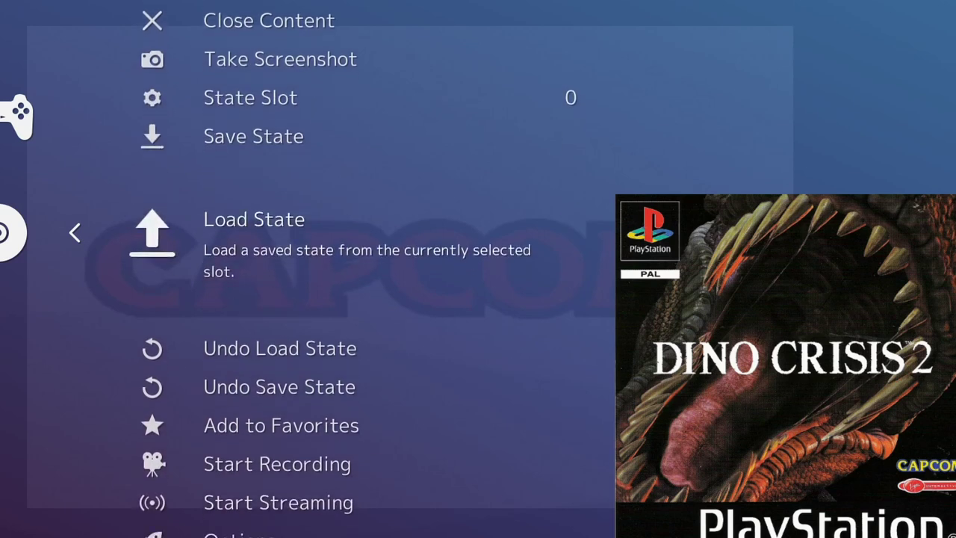
key("Down")
key("Down")
key("Down")
key("Down")
key("Down")
key("Down")
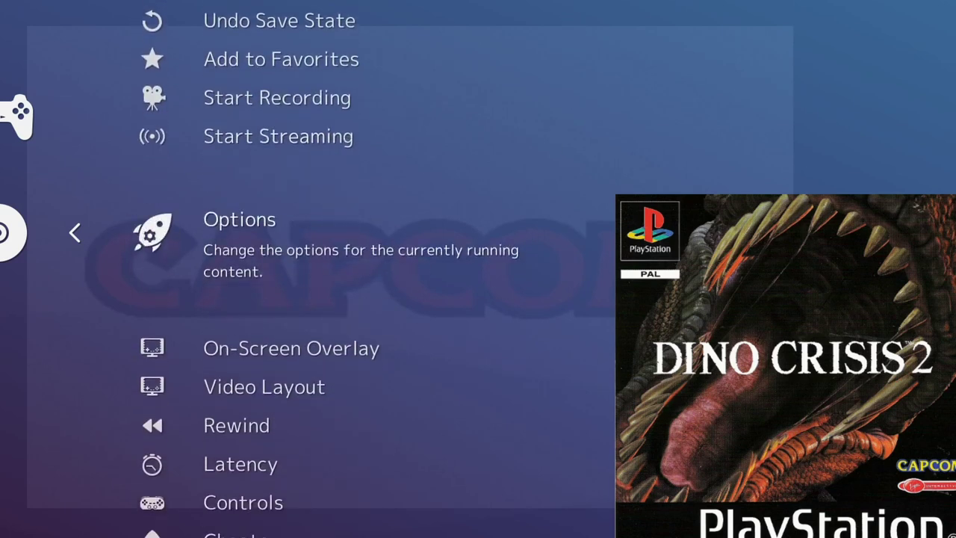
key("Return")
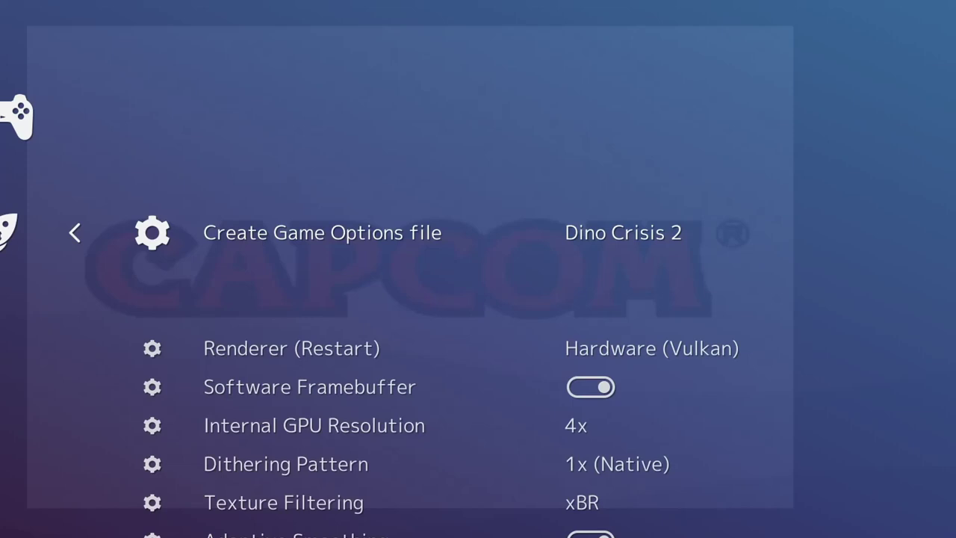
key("Down")
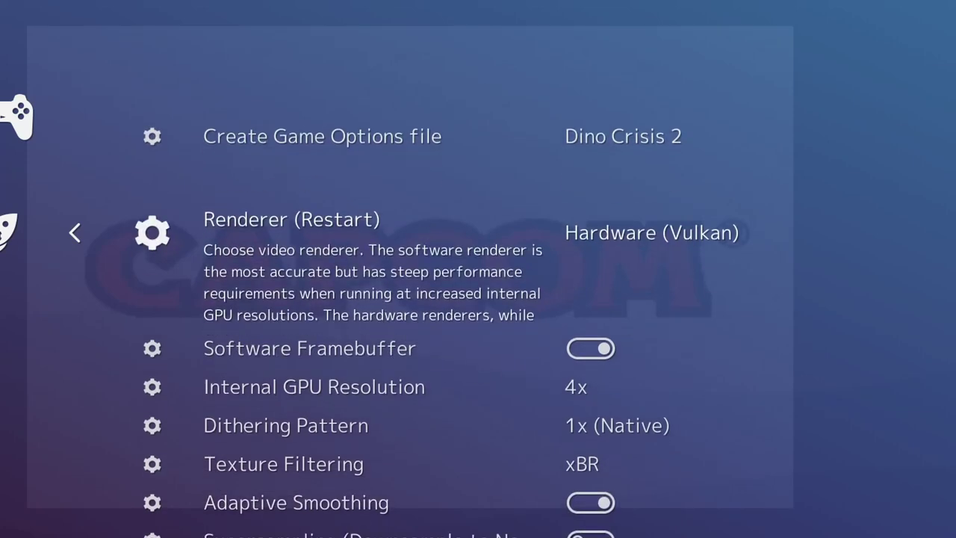
key("Up")
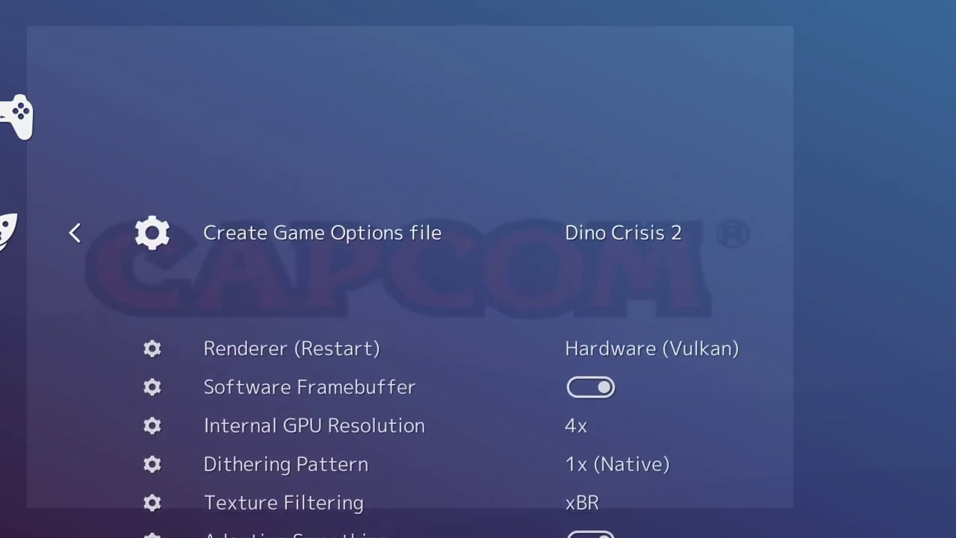
key("Down")
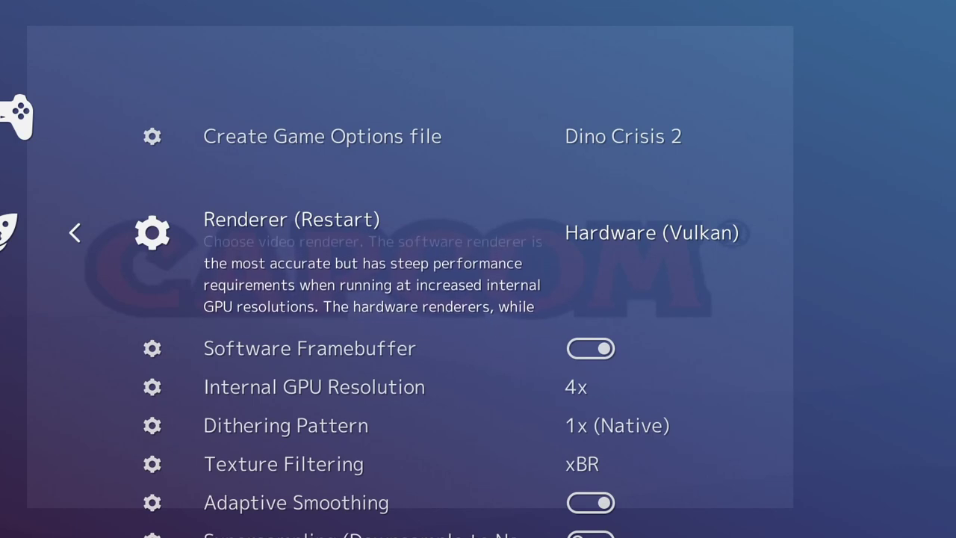
key("Down")
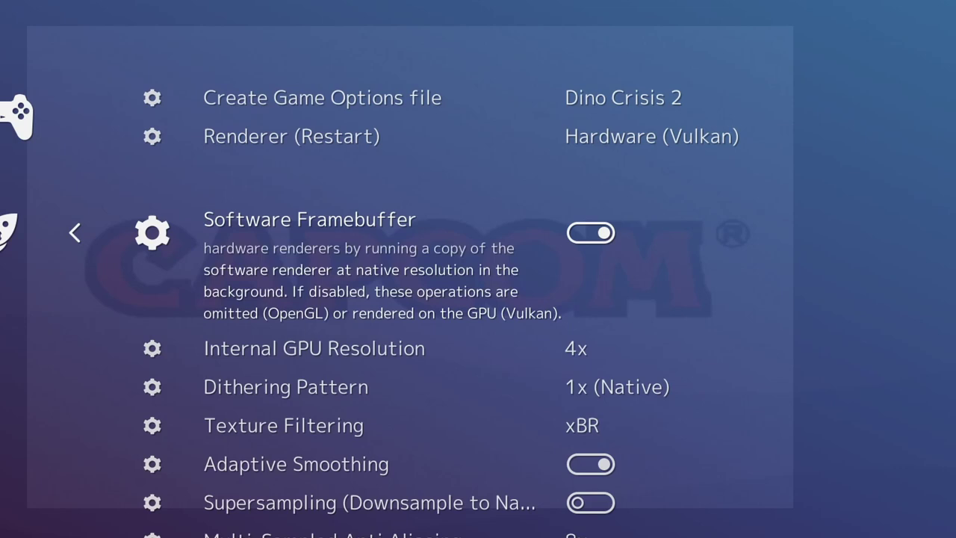
key("Down")
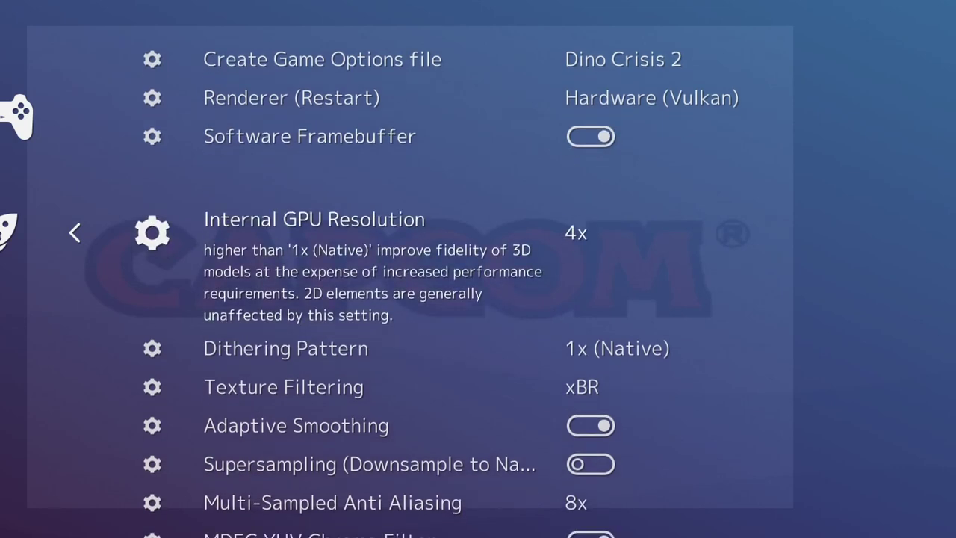
key("Down")
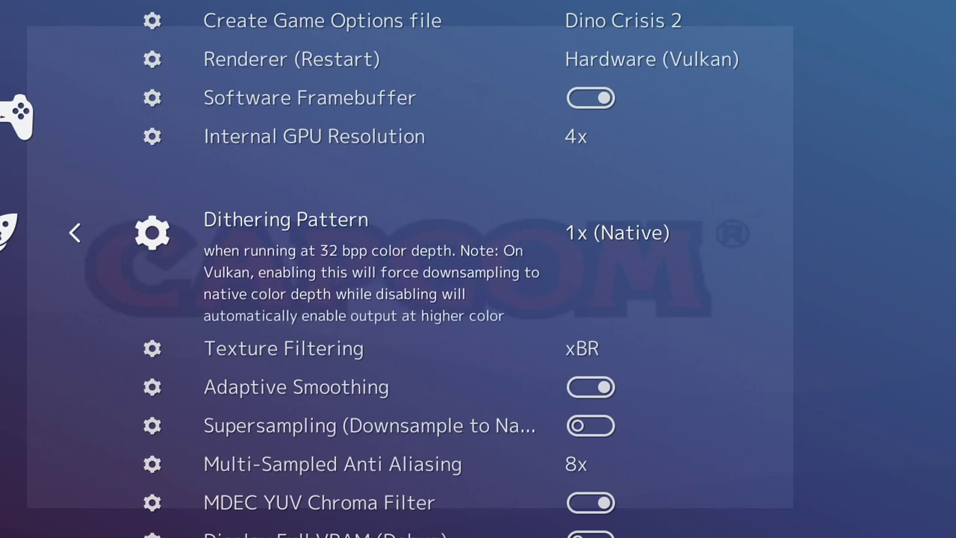
key("Down")
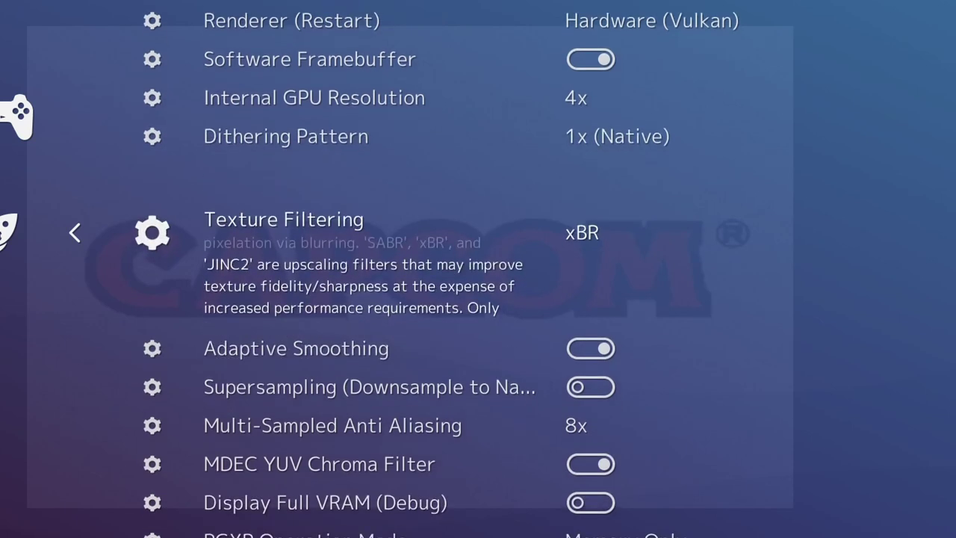
key("Down")
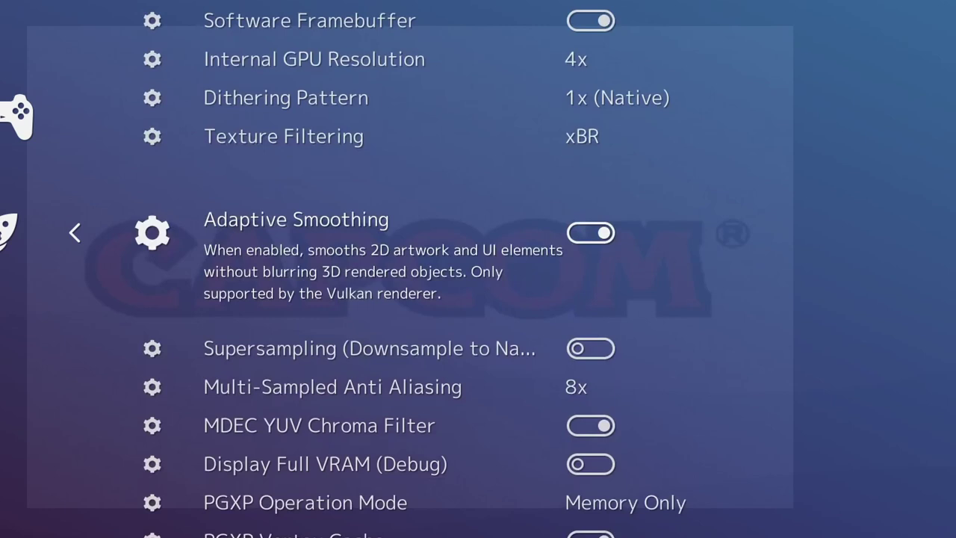
key("Down")
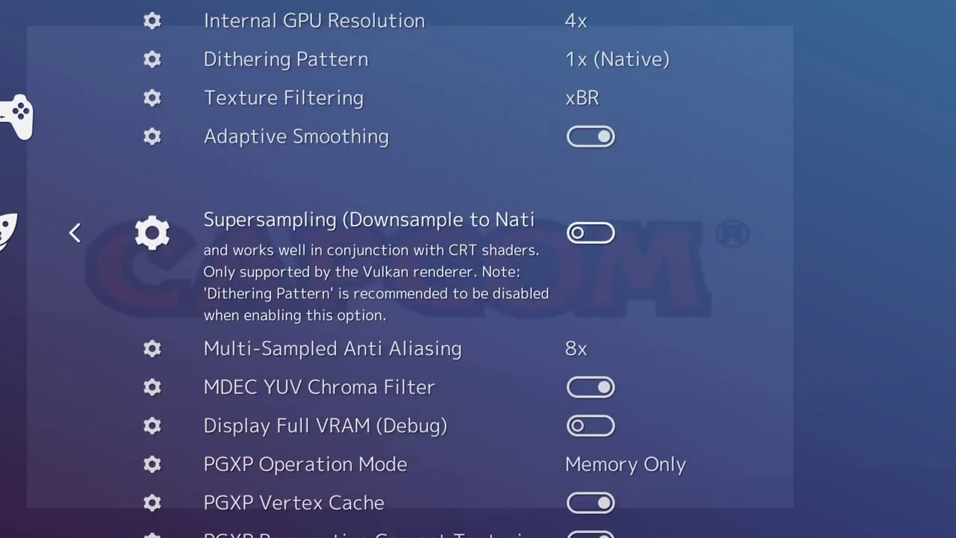
key("Down")
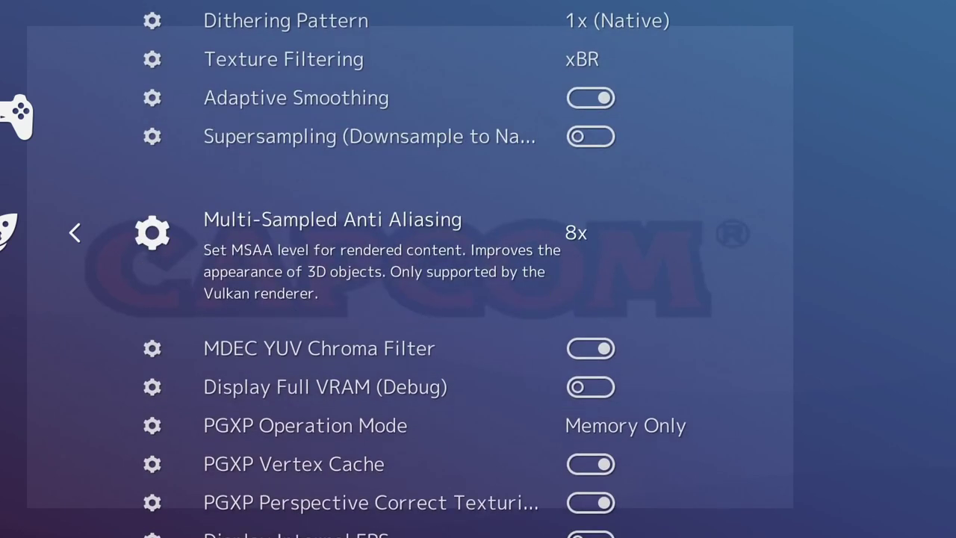
key("Down")
key("Down")
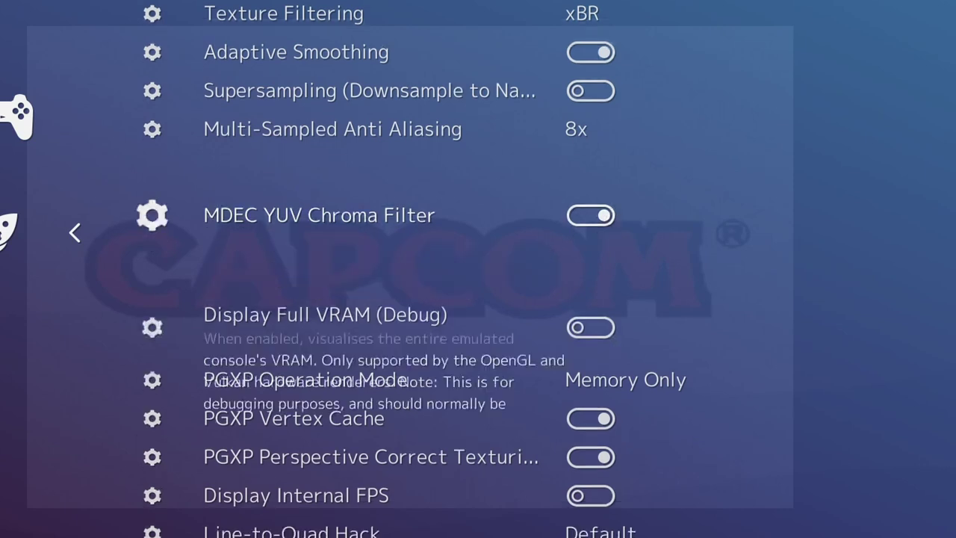
key("Down")
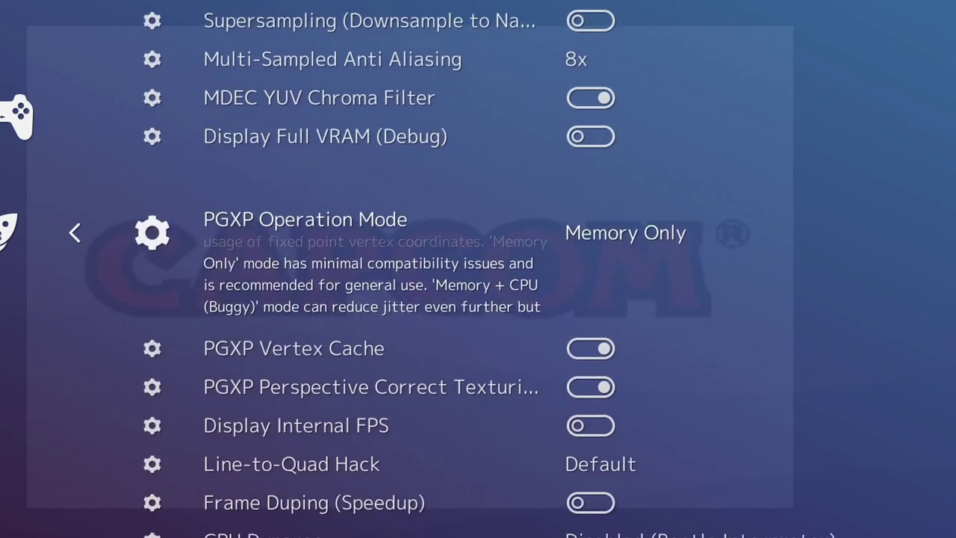
key("Down")
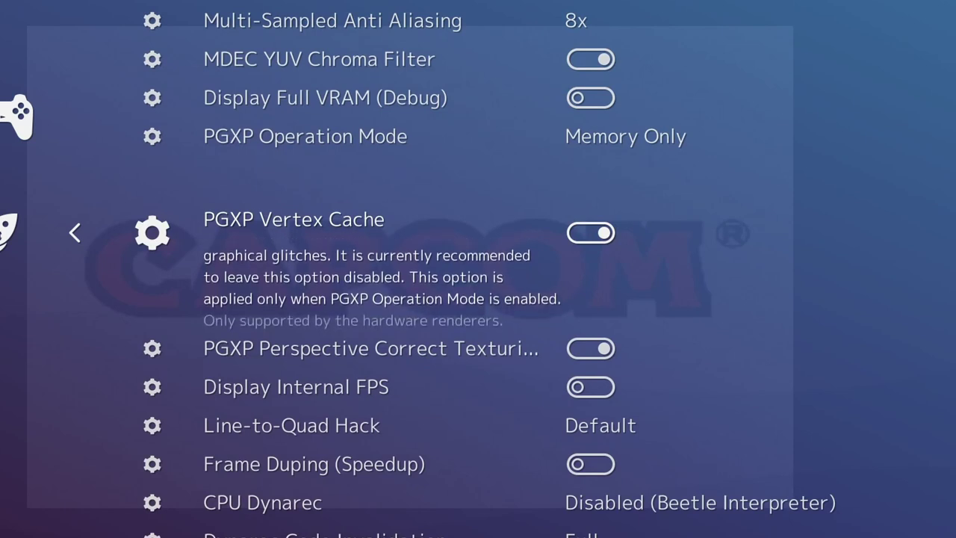
key("Down")
key("Down")
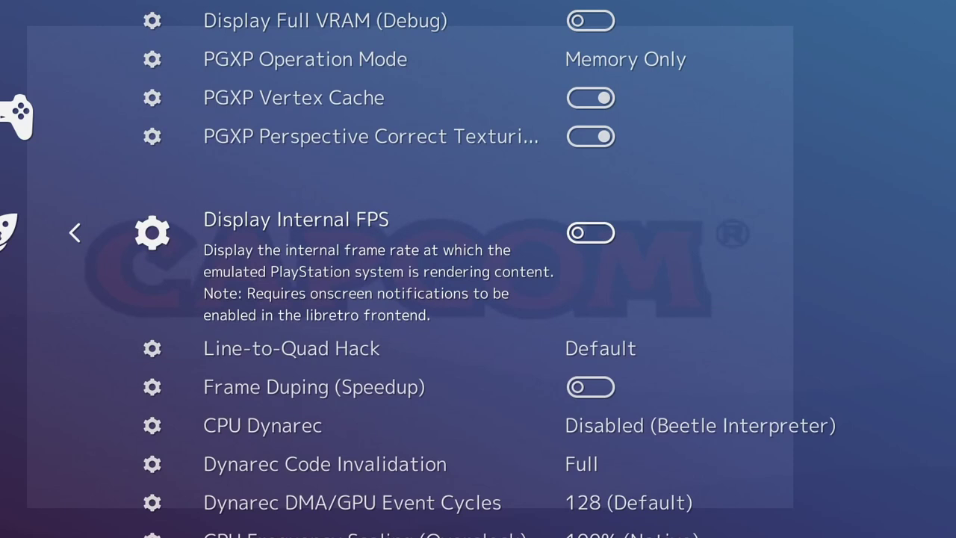
key("Down")
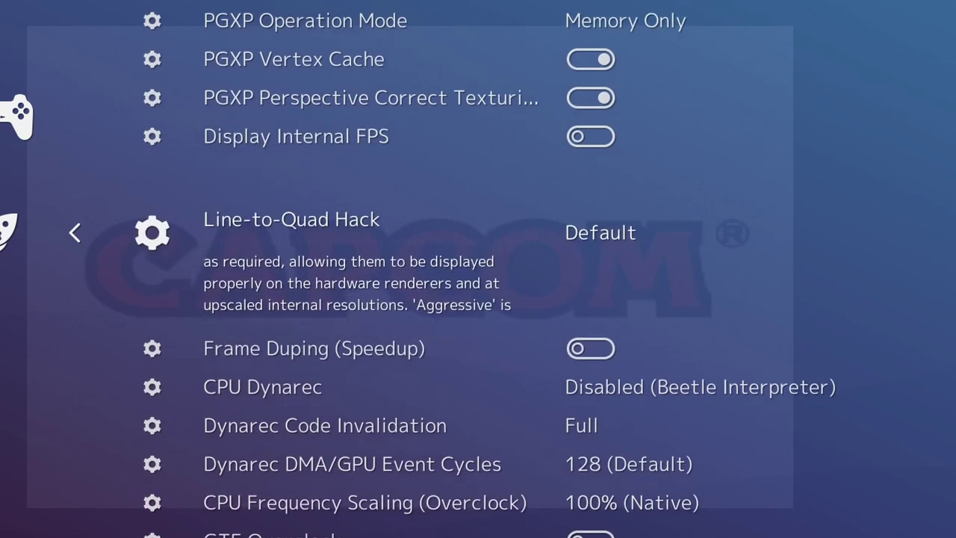
key("Down")
key("Down")
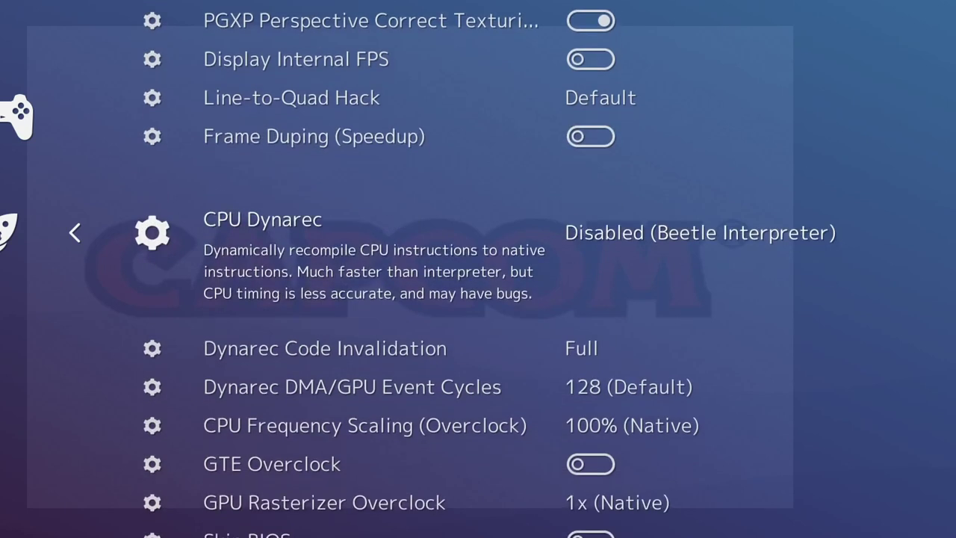
key("Down")
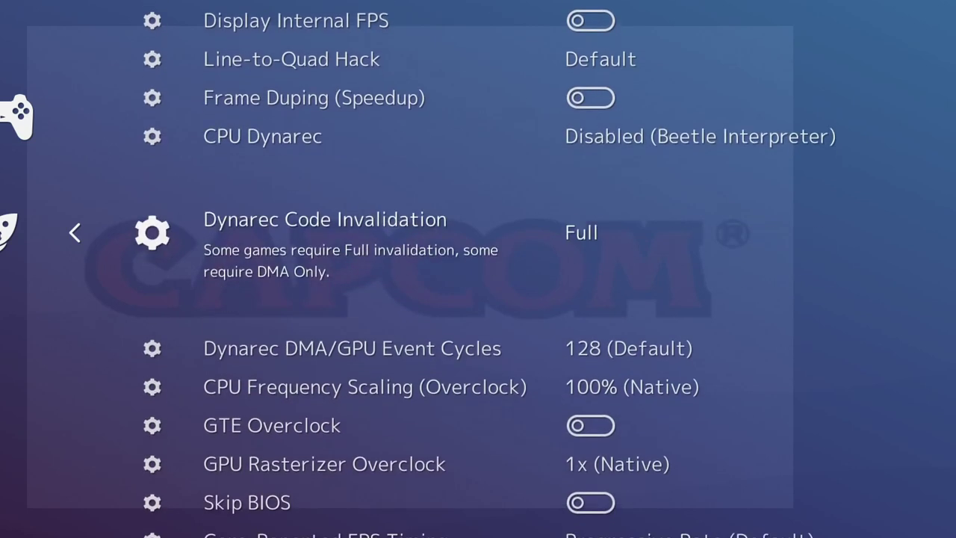
key("Down")
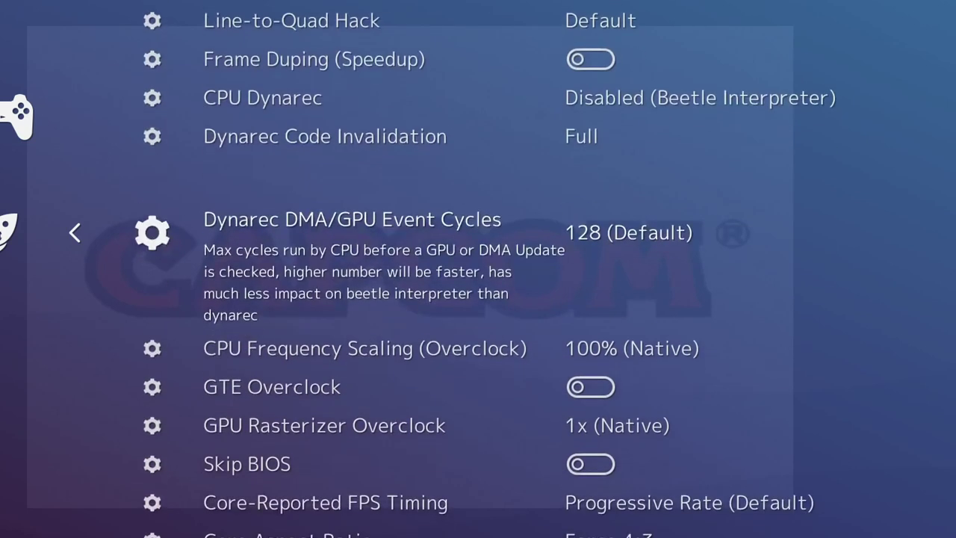
key("Down")
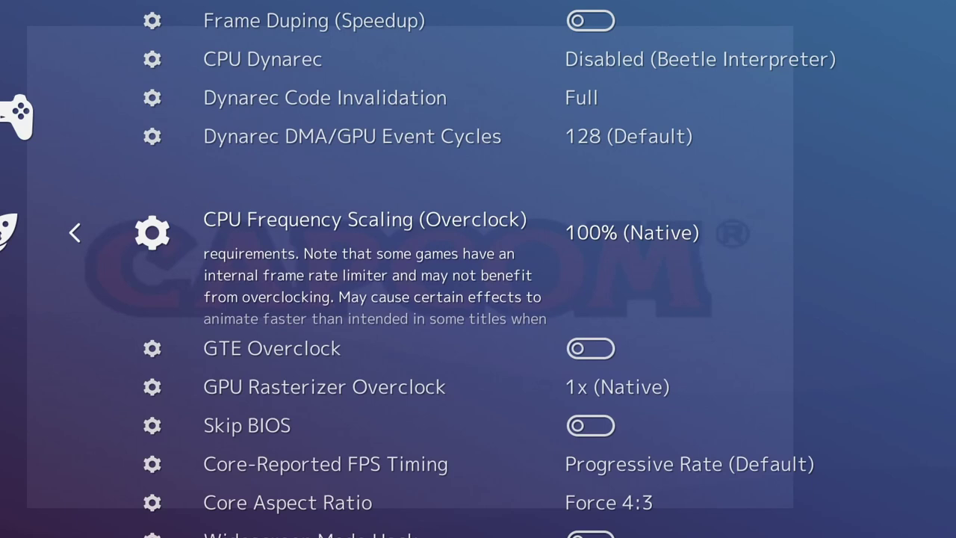
key("Right")
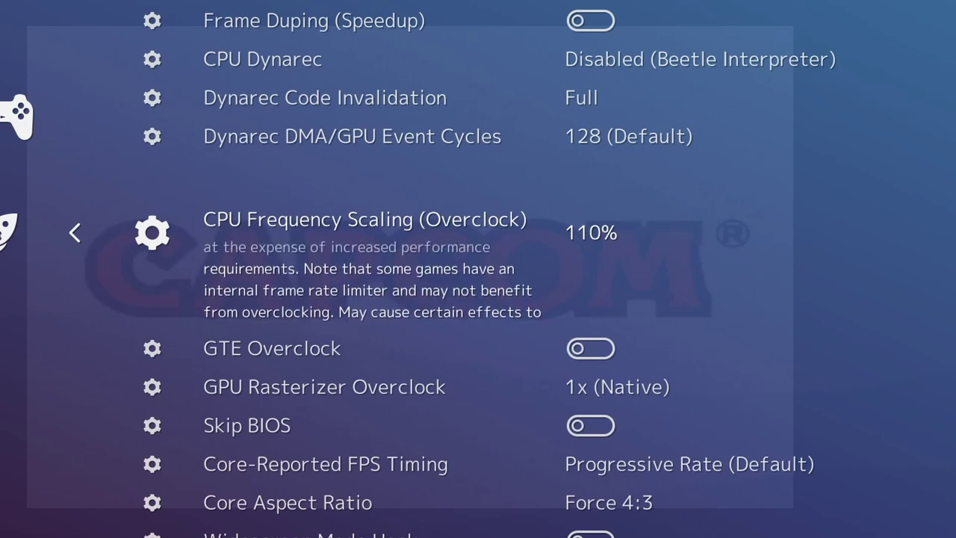
key("Right")
key("Right")
key("Right")
key("Right")
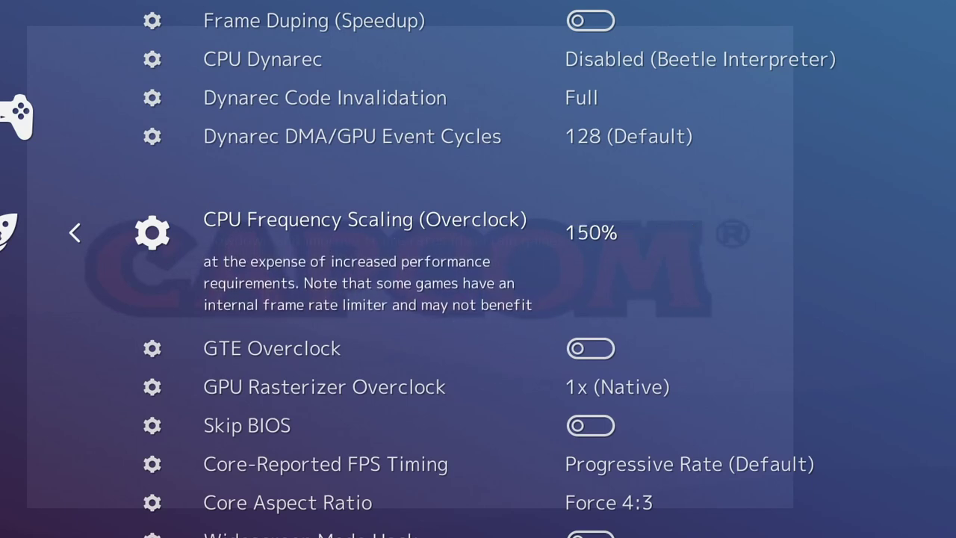
key("Right")
key("Right")
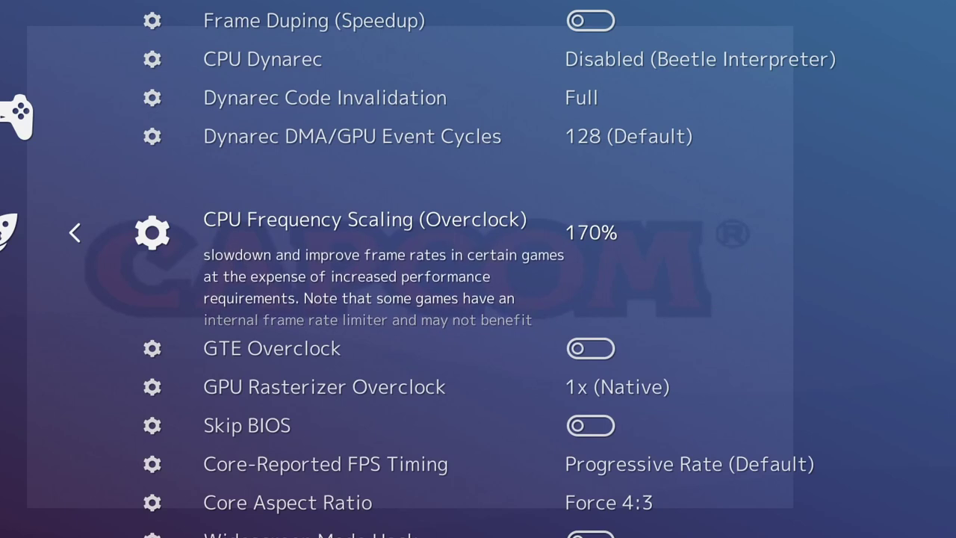
key("Left")
key("Left")
key("Left")
key("Left")
key("Left")
key("Left")
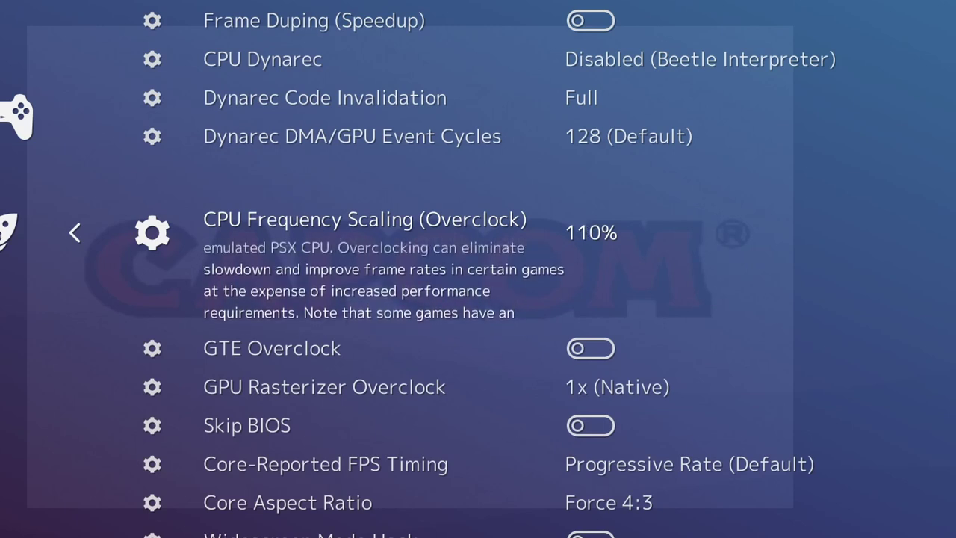
key("Left")
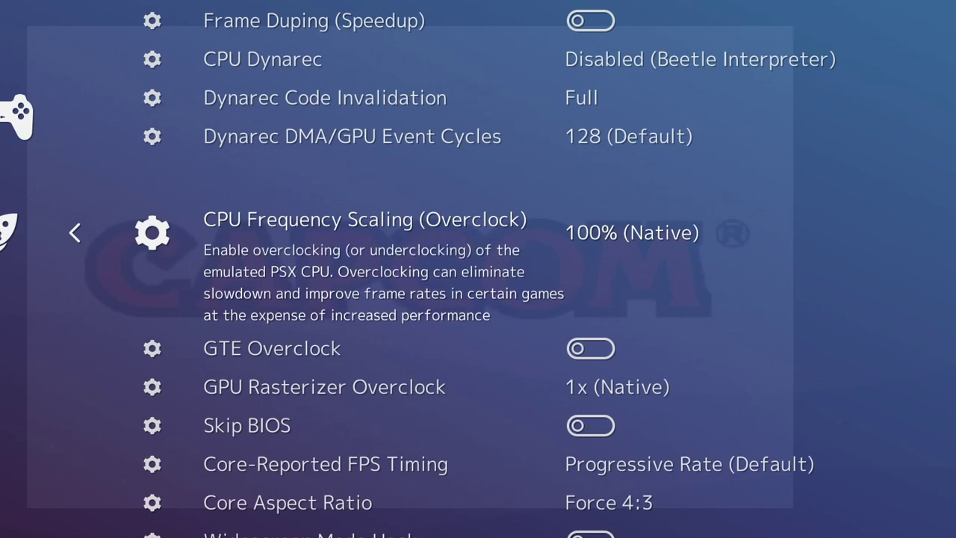
key("Right")
key("Right")
key("Right")
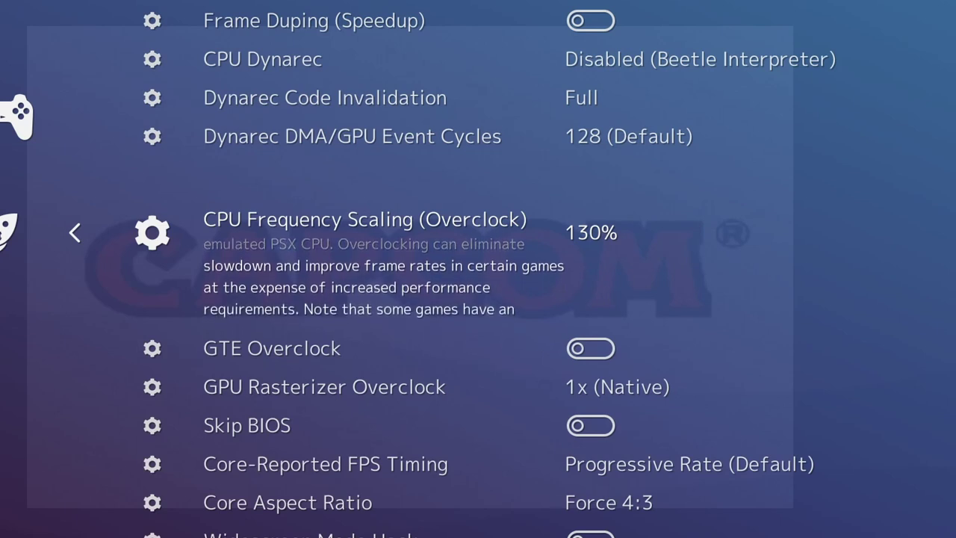
key("Left")
key("Left")
key("Left")
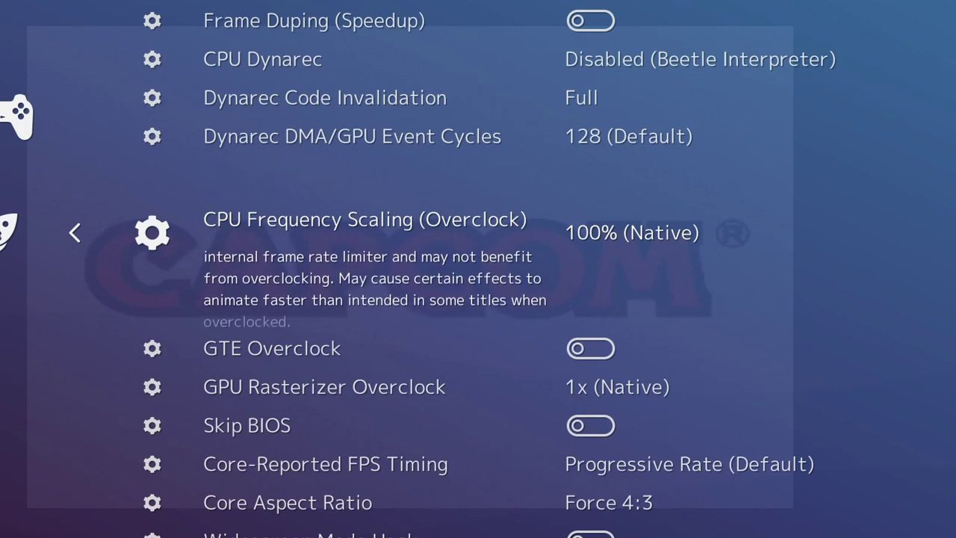
key("Down")
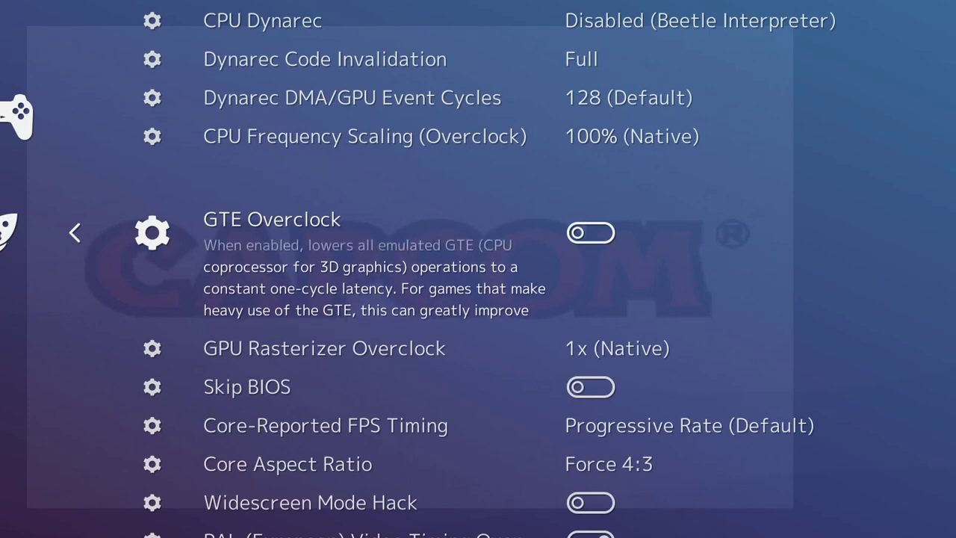
key("Down")
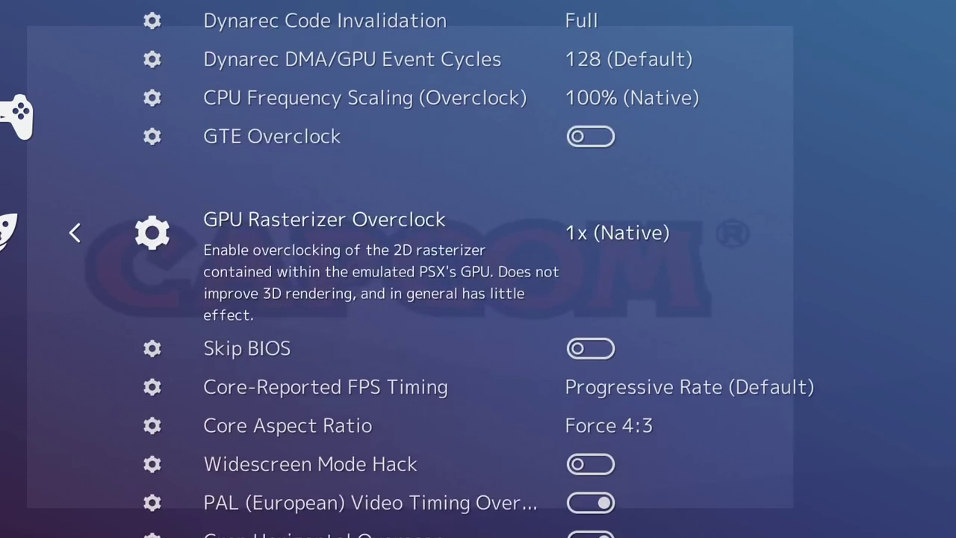
key("Down")
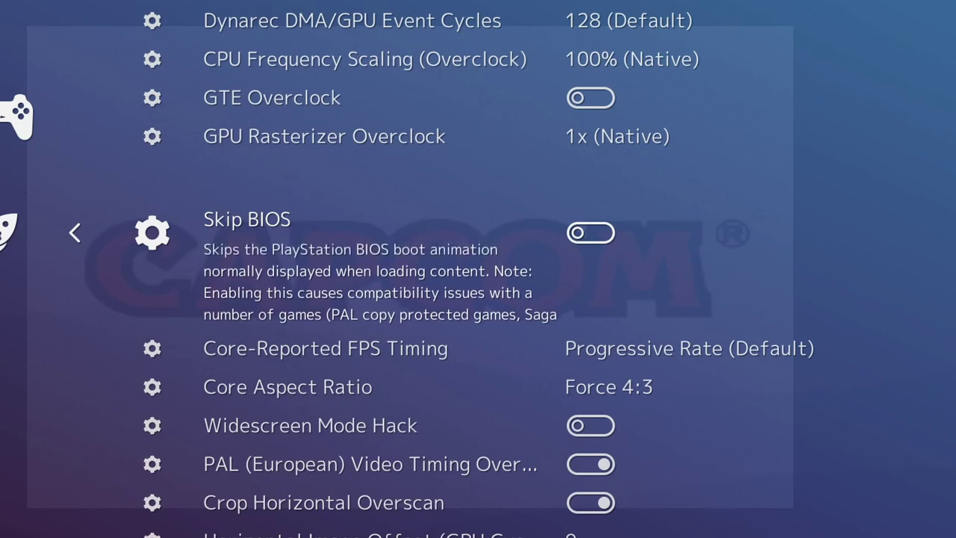
key("Down")
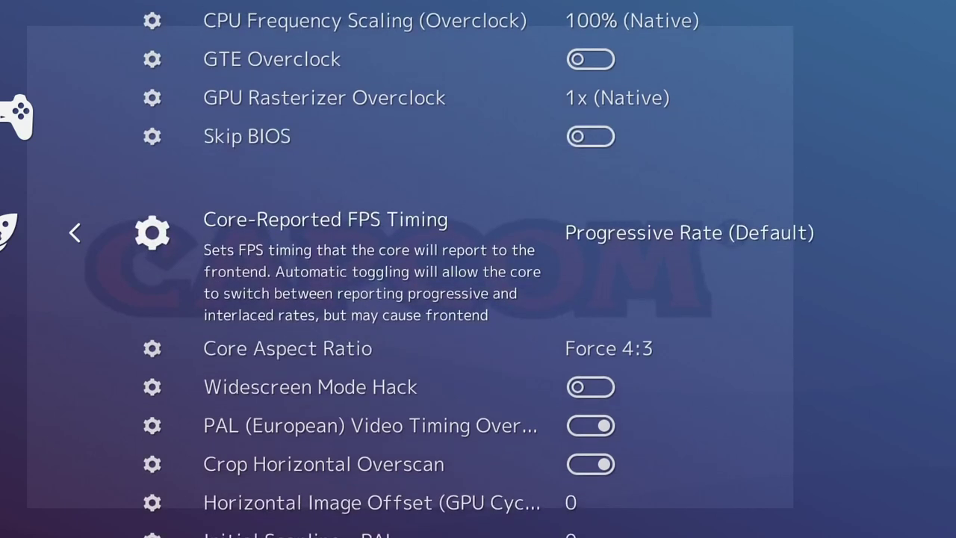
key("Down")
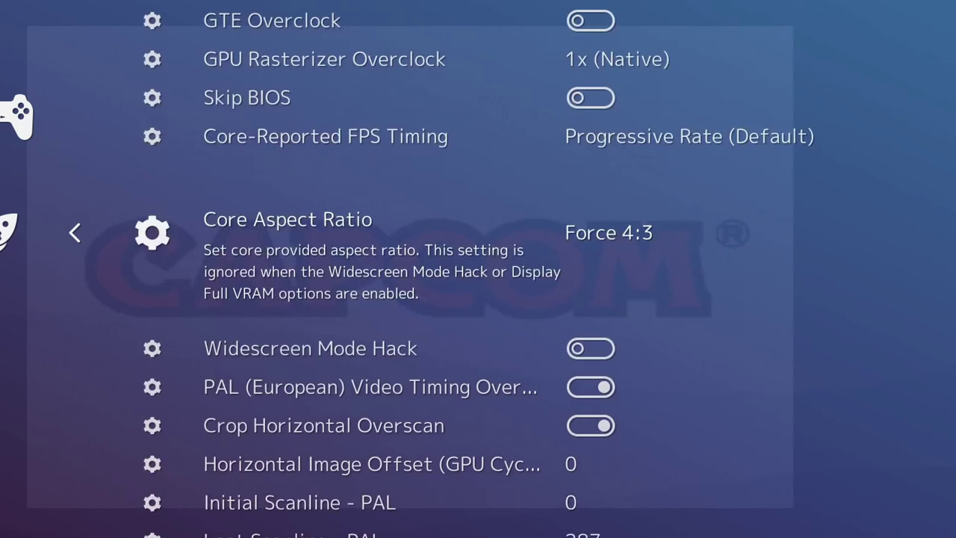
key("Down")
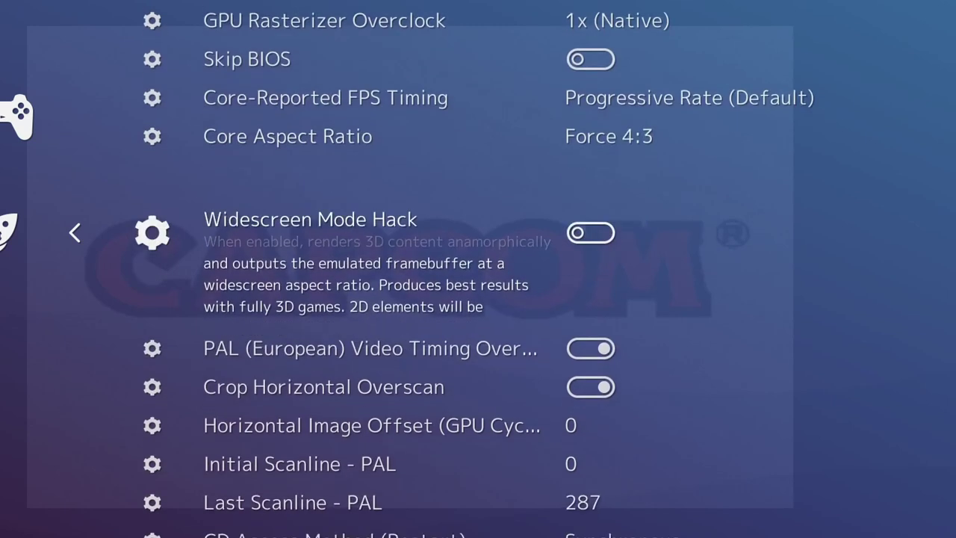
key("Down")
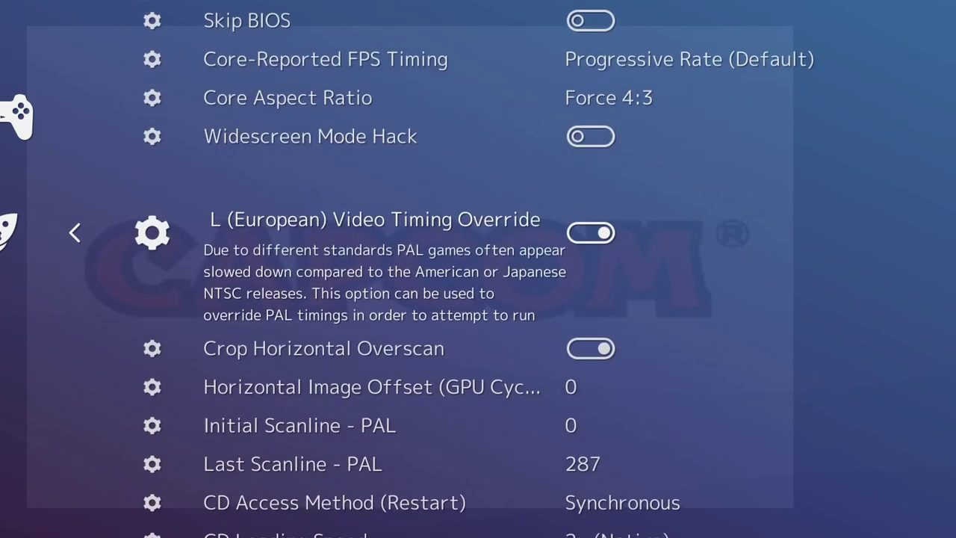
key("Down")
key("Down")
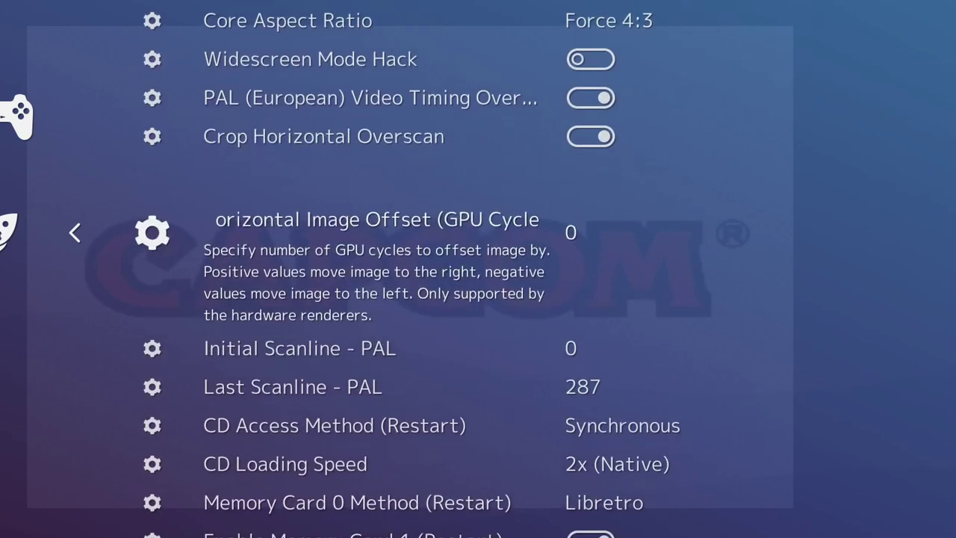
key("Down")
key("Down")
key("Down")
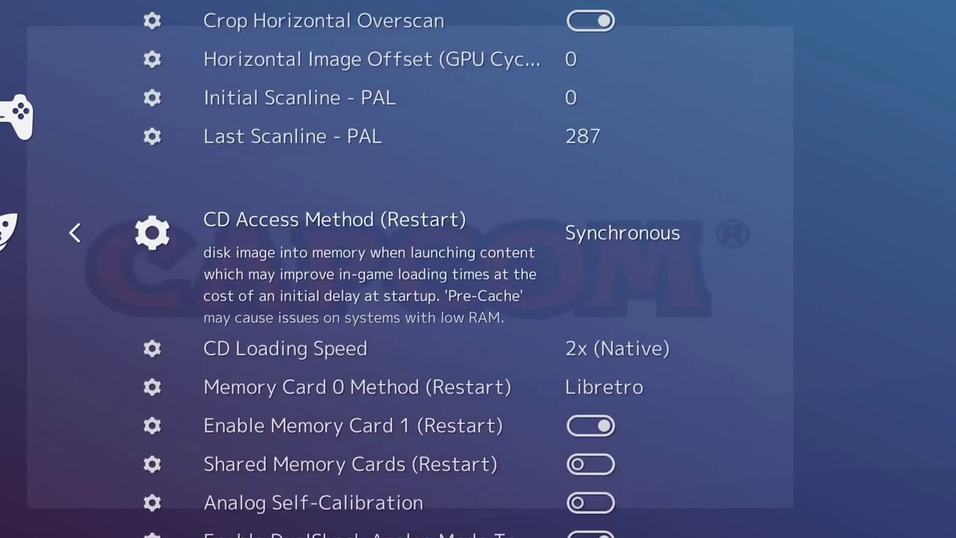
key("Down")
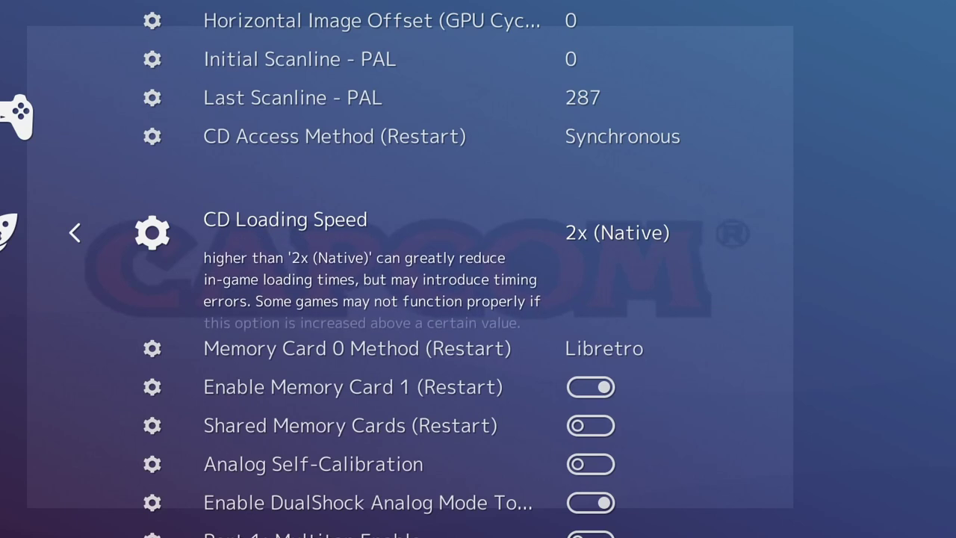
- Scroll past the memory card and input core options, then back up toward Multi-Sampled Anti Aliasing 8x
key("Down")
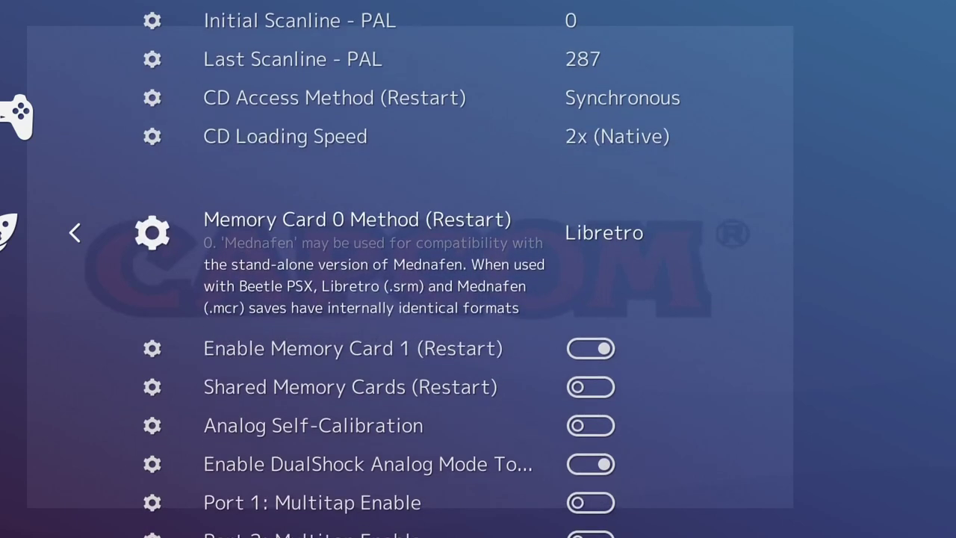
key("Down")
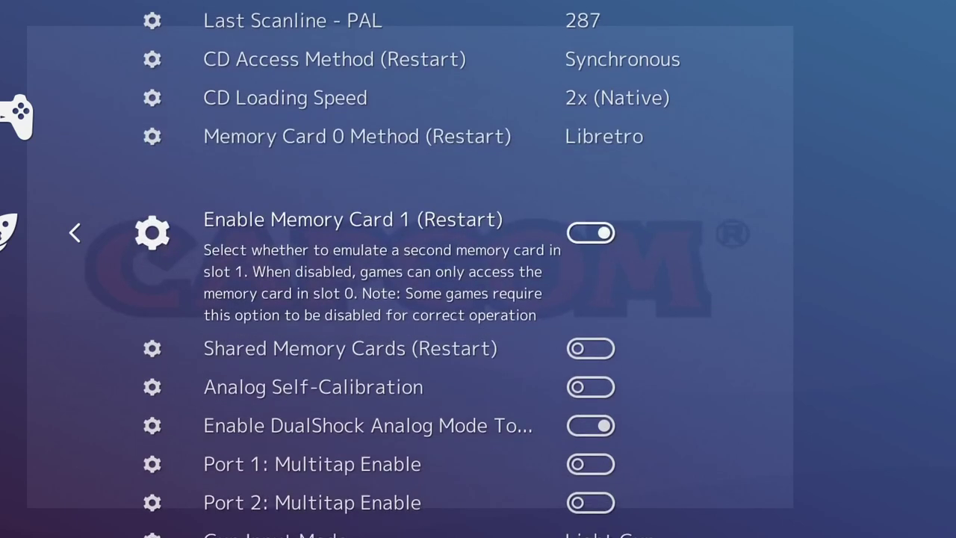
key("Down")
key("Down")
key("Down")
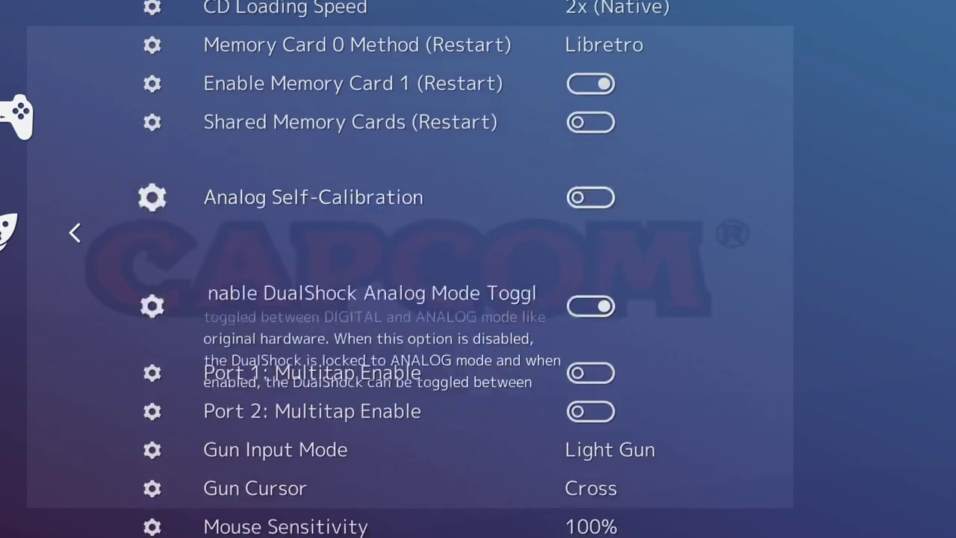
key("Down")
key("Down")
key("Down")
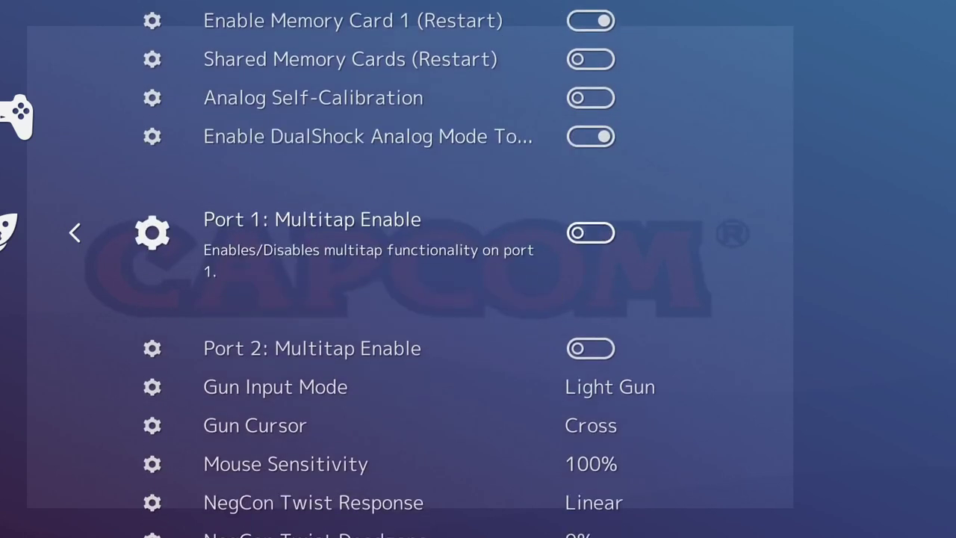
key("Down")
key("Down")
key("Down")
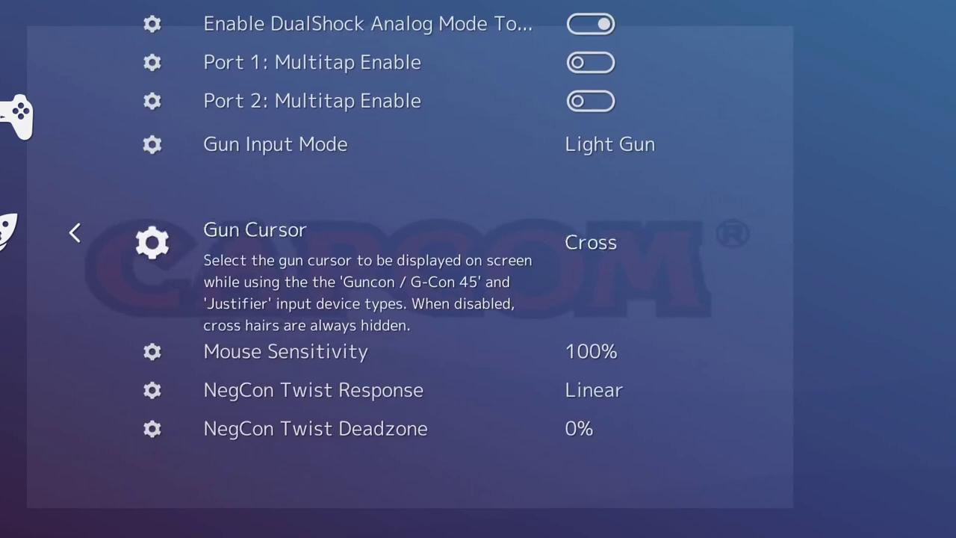
key("Down")
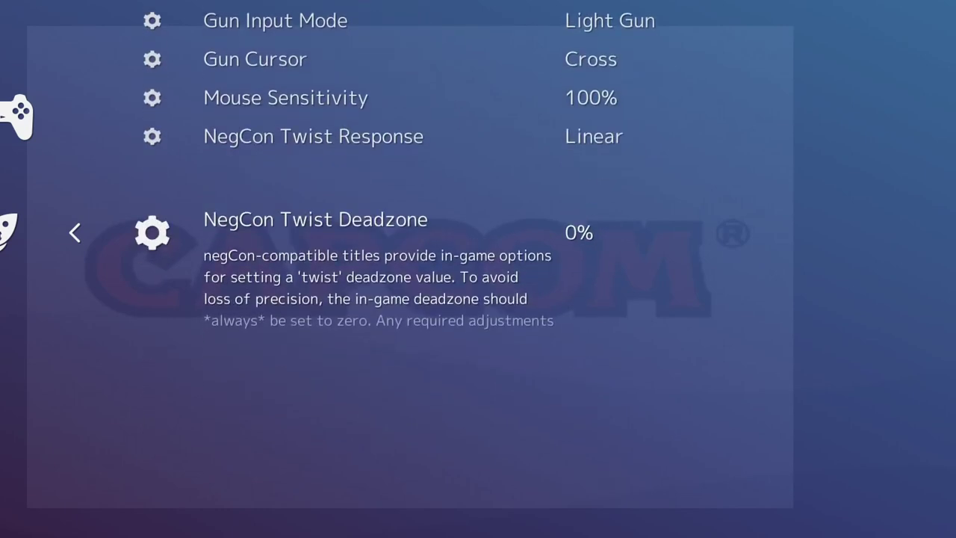
key("Up")
key("Up")
key("Up")
key("Up")
key("Up")
key("Up")
key("Up")
key("Up")
key("Up")
key("Up")
key("Up")
key("Up")
key("Up")
key("Up")
key("Up")
key("Up")
key("Up")
key("Up")
key("Up")
key("Up")
key("Up")
key("Up")
key("Up")
key("Up")
key("Up")
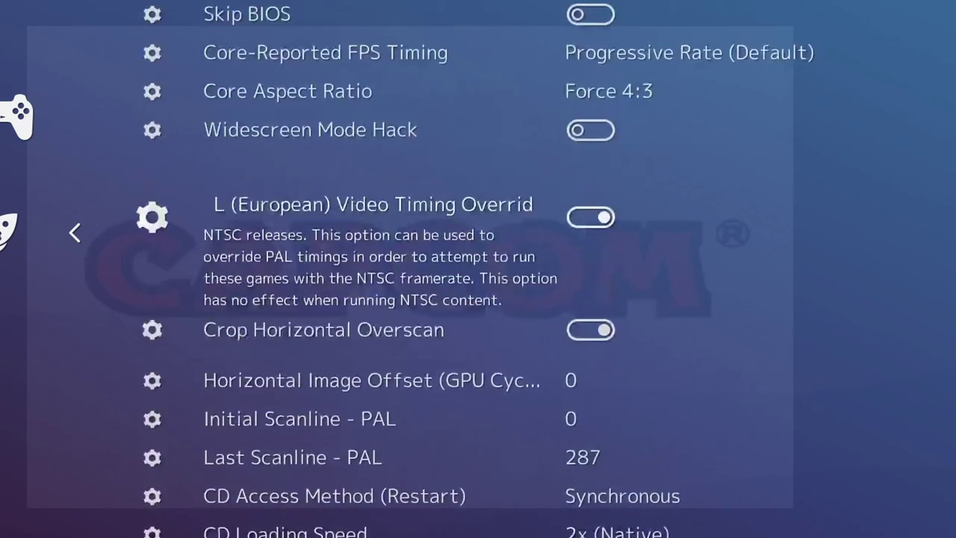
key("Up")
key("Up")
key("Up")
key("Up")
key("Up")
key("Up")
key("Up")
key("Up")
key("Up")
key("Up")
key("Up")
key("Up")
key("Up")
key("Up")
key("Up")
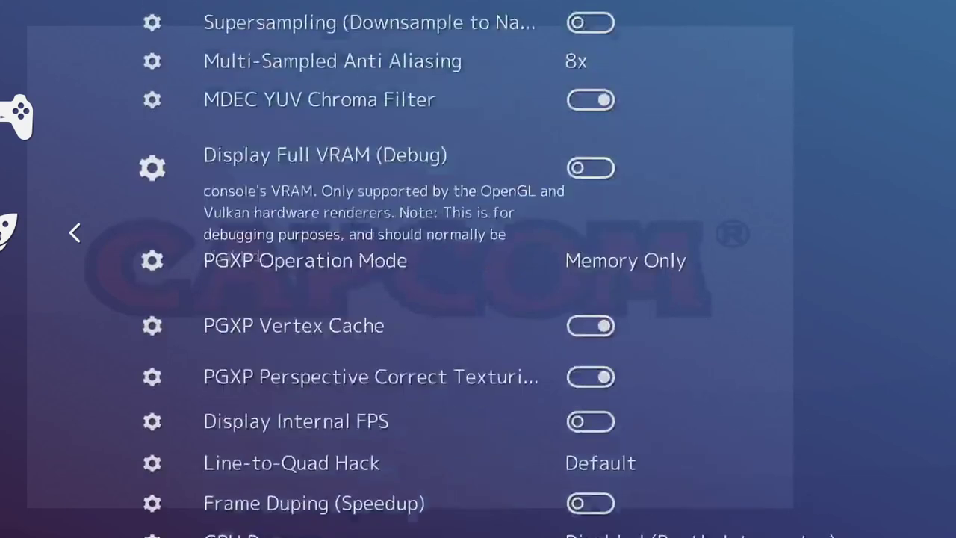
key("Up")
key("Up")
key("Up")
key("Up")
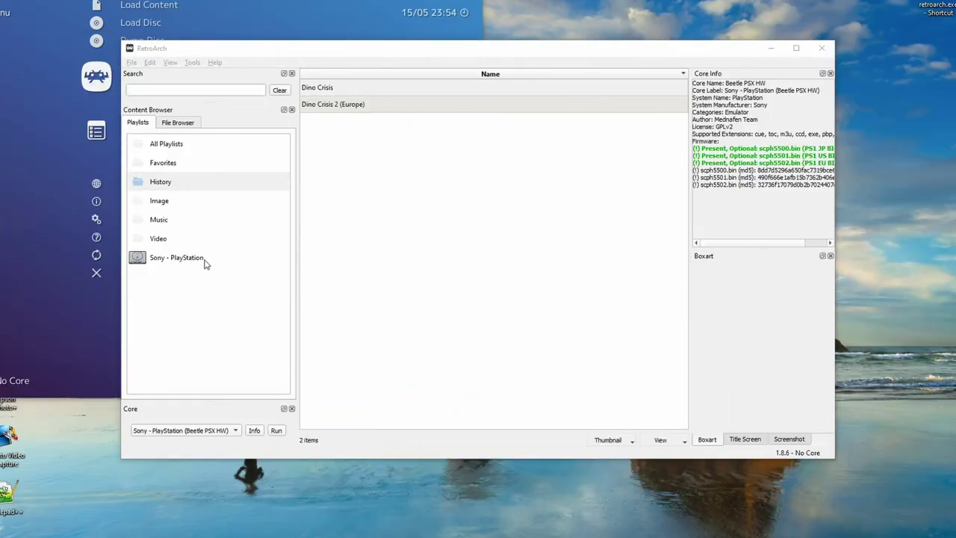
- Open the Sony - PlayStation playlist, then start and cancel adding a new entry
left_click(199, 263)
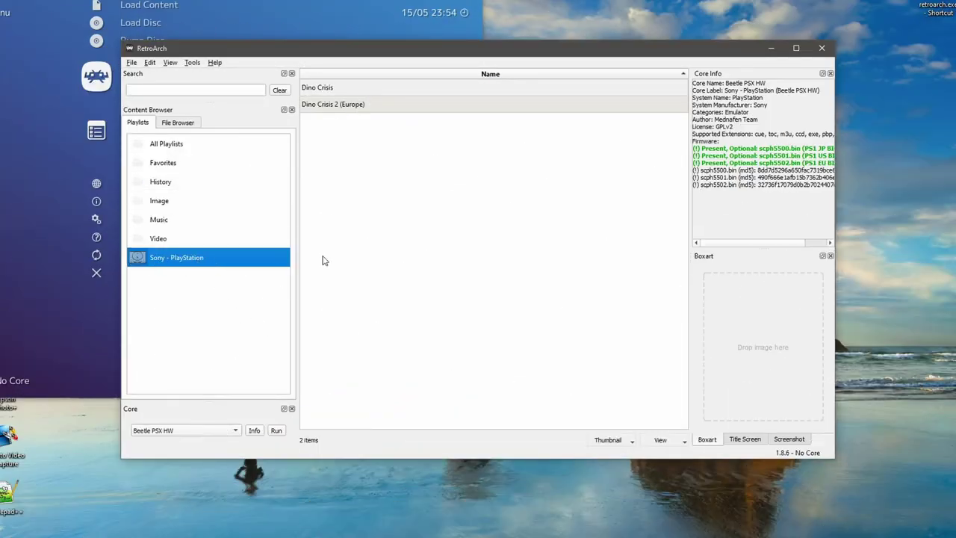
right_click(407, 193)
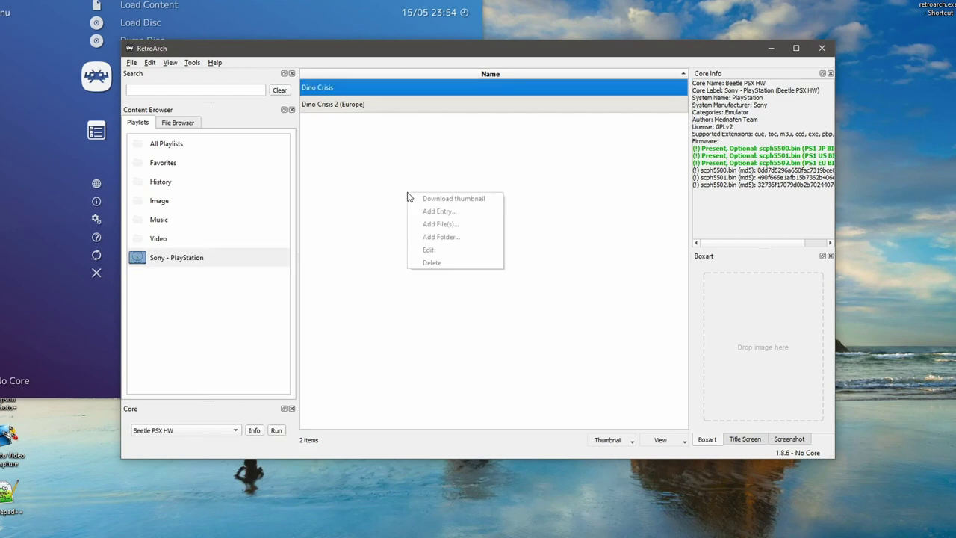
left_click(462, 215)
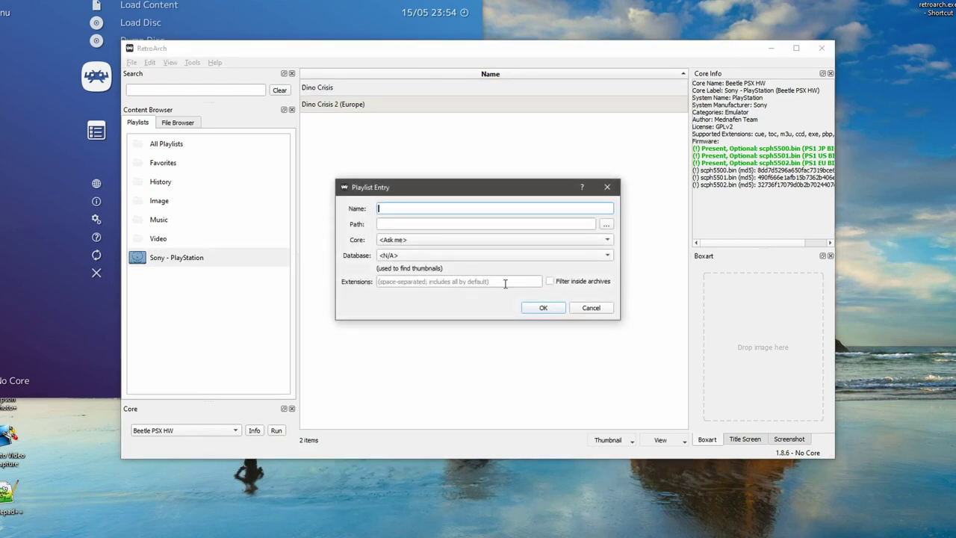
left_click(594, 310)
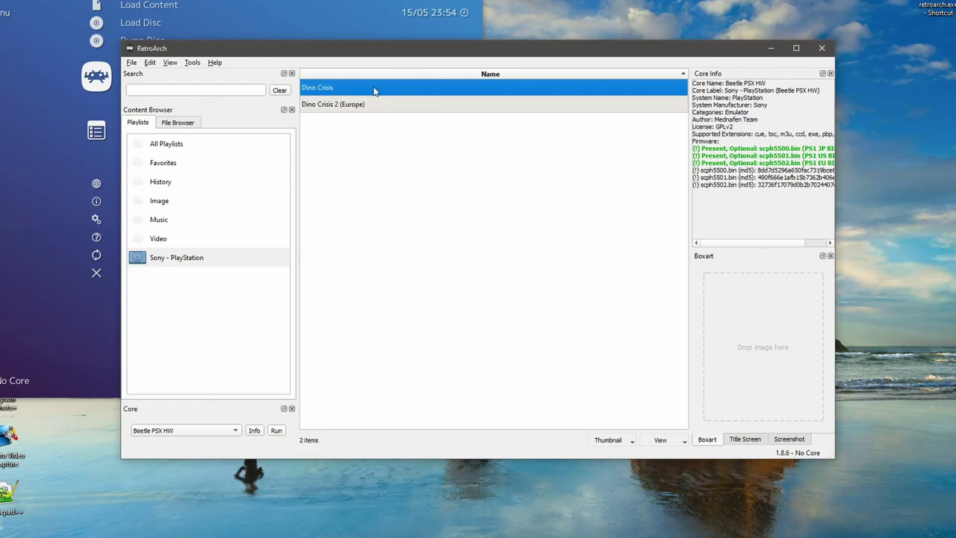
- Edit the Dino Crisis entry and set its path to G:/PS1 Games/Dino Crisis/Dino Crisis.pbp
right_click(374, 90)
left_click(373, 118)
right_click(378, 84)
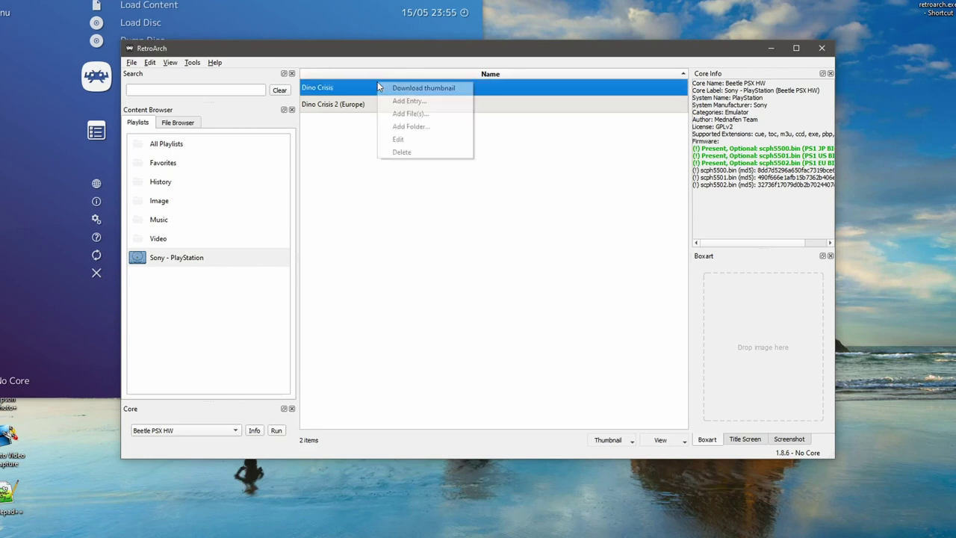
left_click(420, 140)
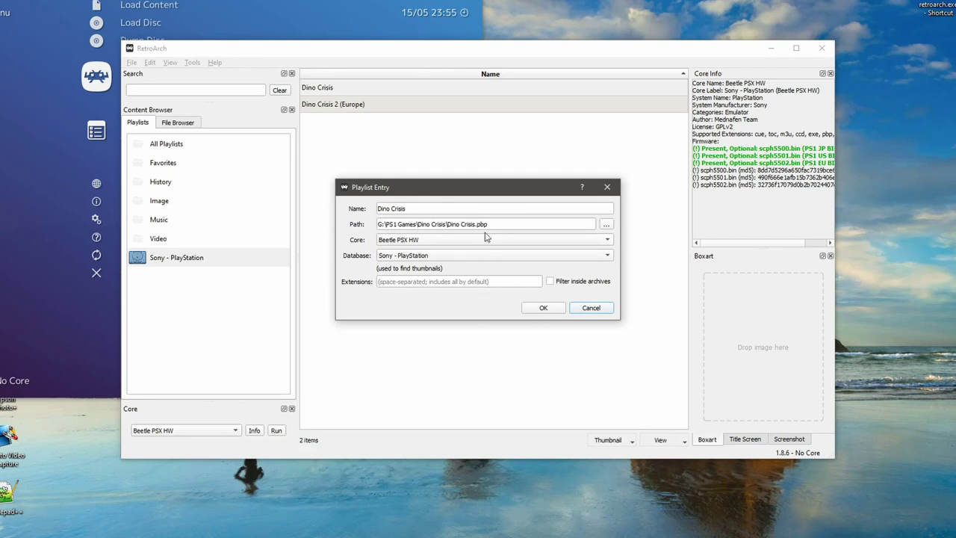
left_click(607, 225)
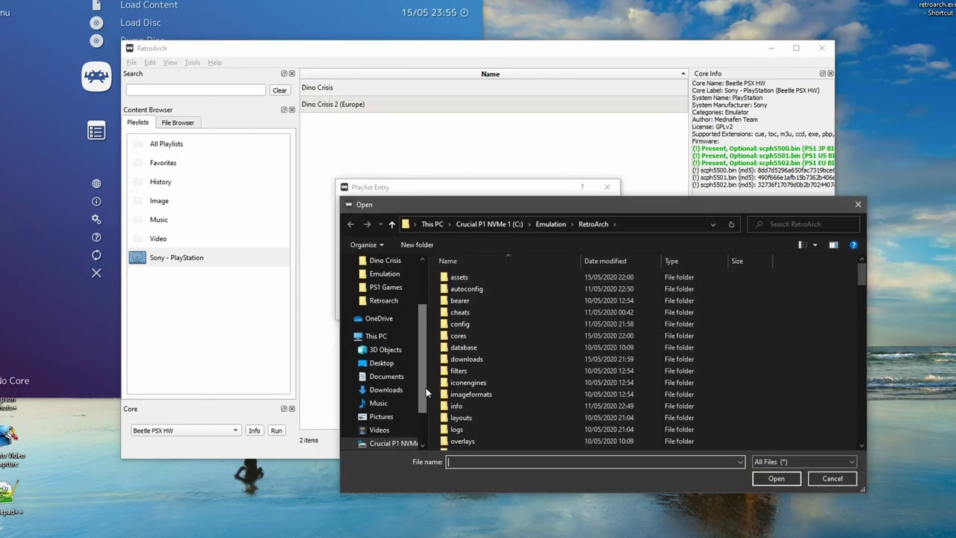
scroll(426, 387, "down", 2)
left_click(399, 418)
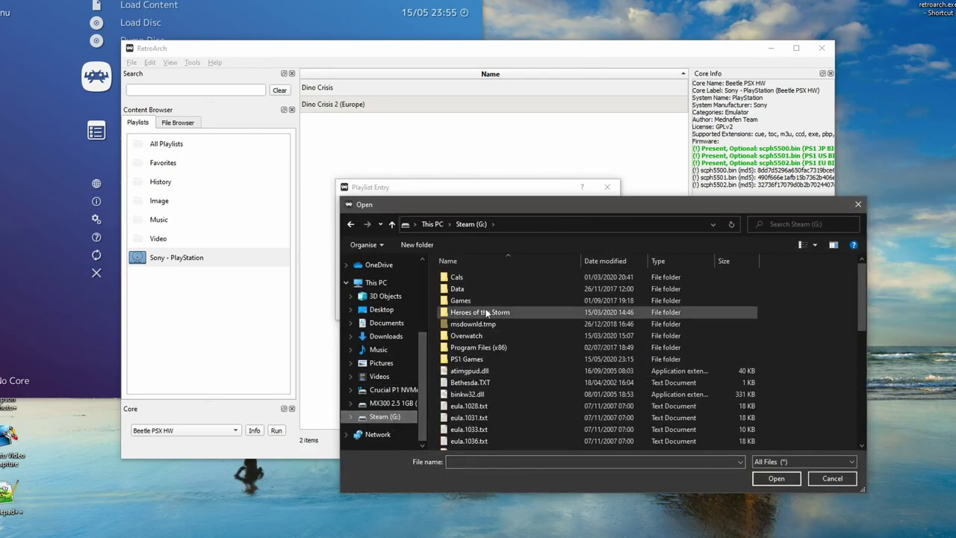
double_click(470, 359)
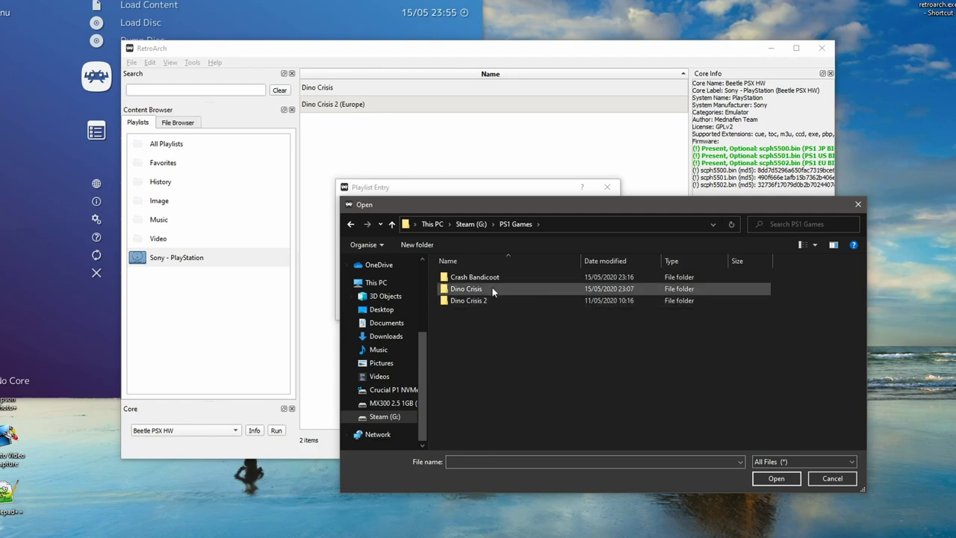
double_click(492, 287)
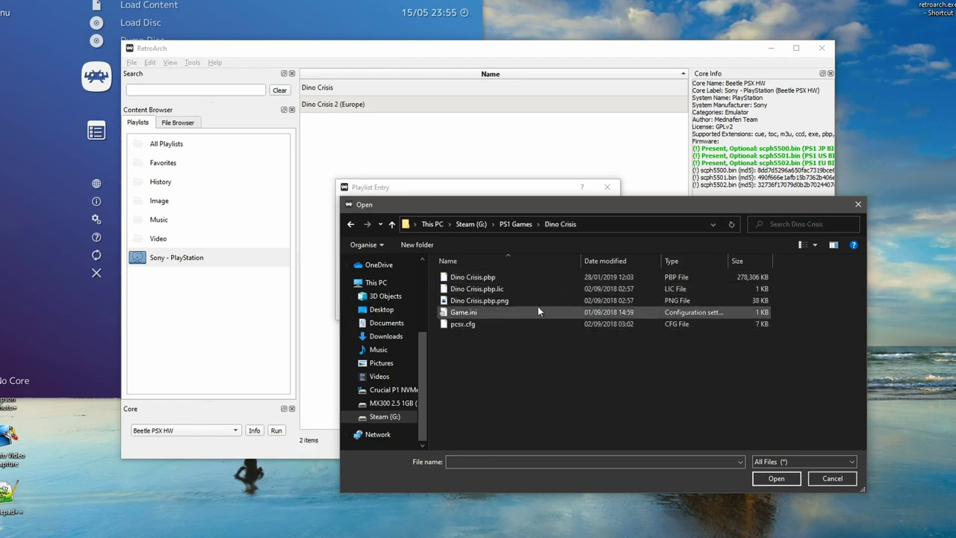
left_click(507, 277)
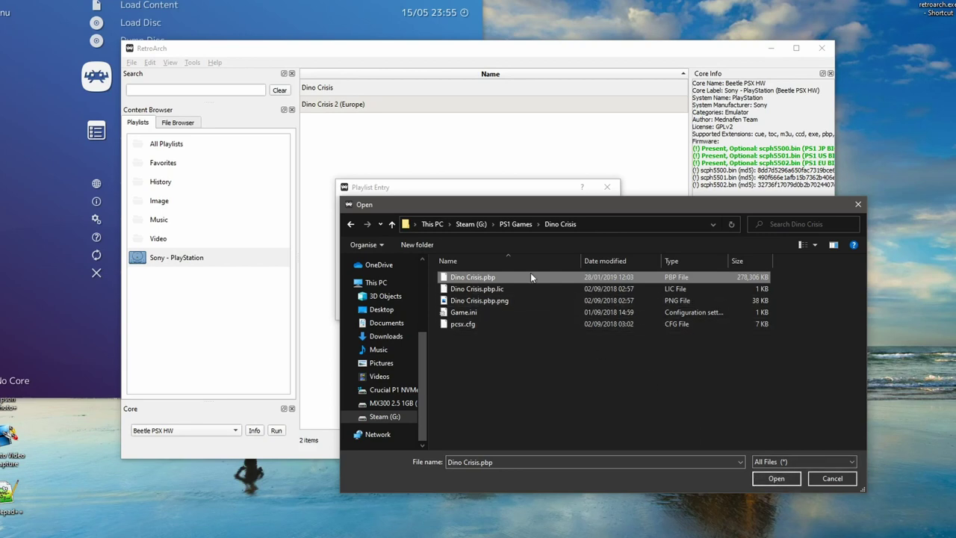
double_click(528, 279)
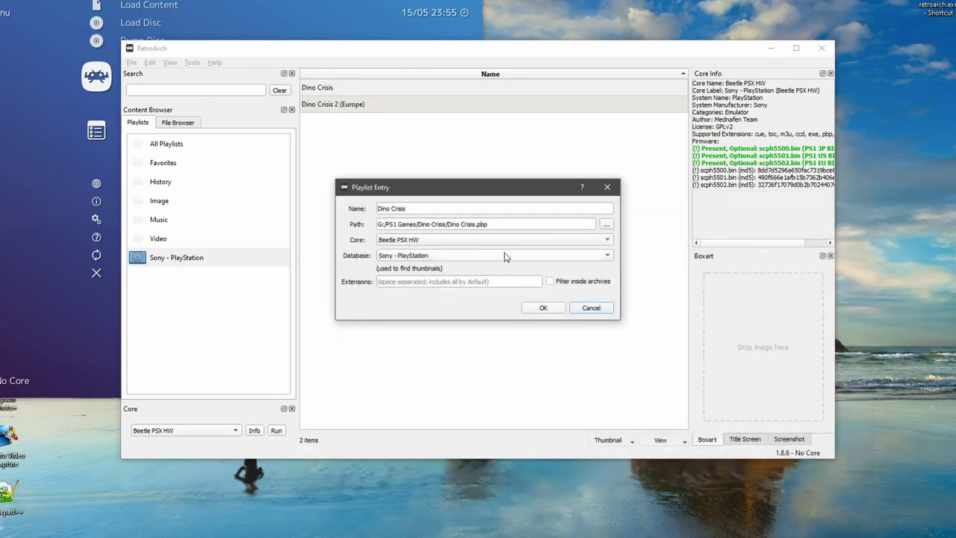
- Assign the Beetle PSX HW core and Sony - PlayStation database, then save the entry
left_click(607, 242)
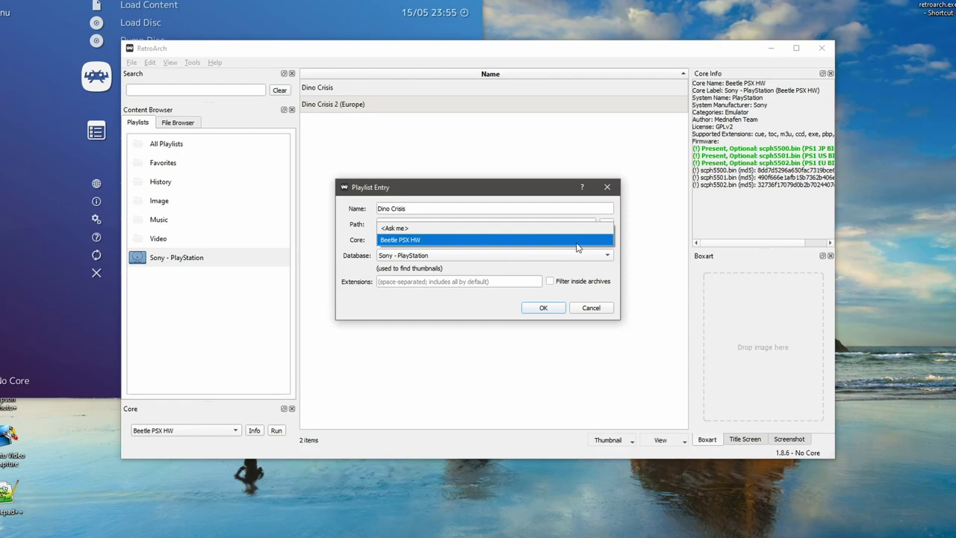
left_click(468, 240)
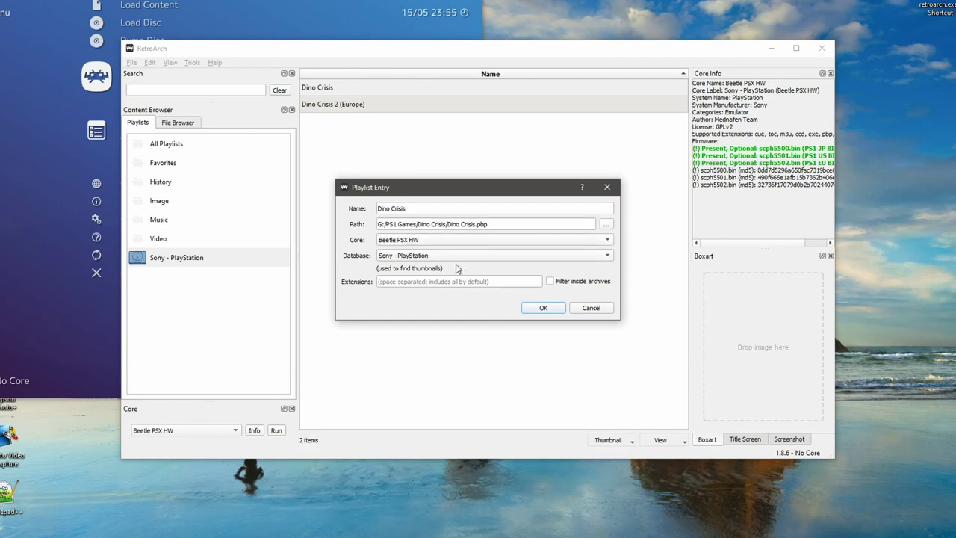
left_click(608, 256)
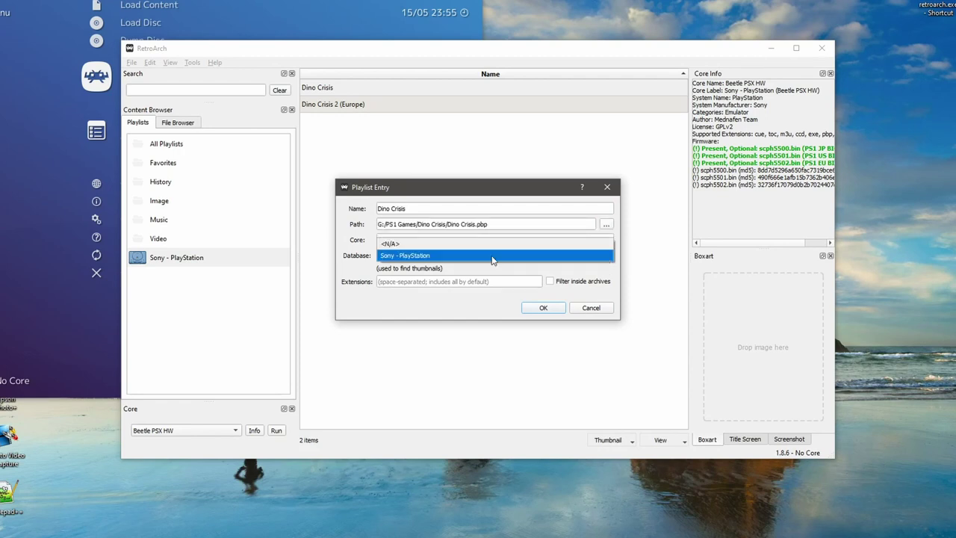
left_click(429, 258)
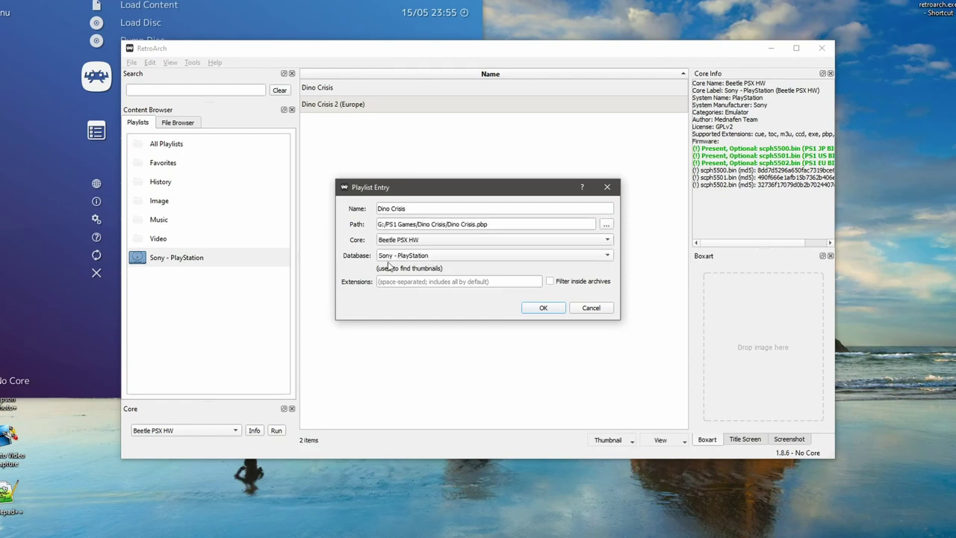
left_click(554, 309)
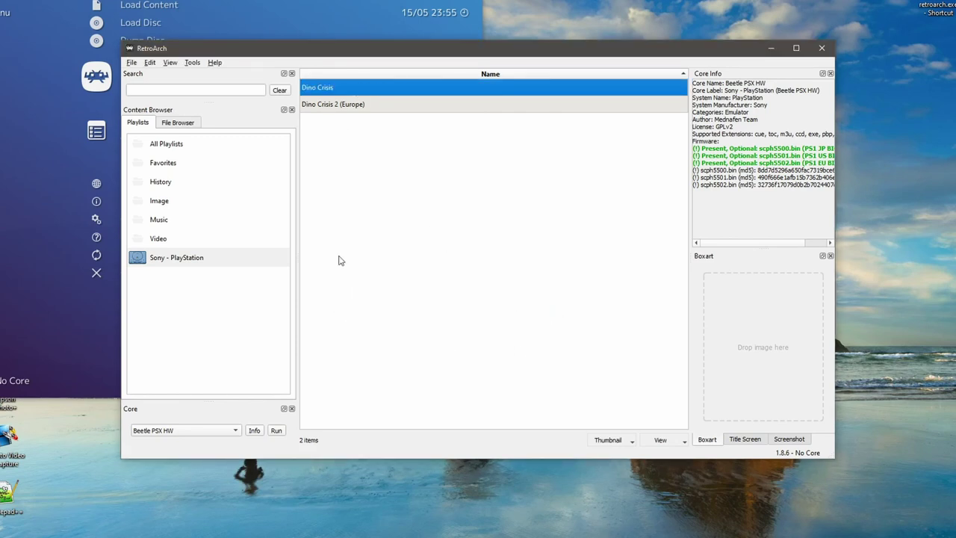
- Download the thumbnail for the Dino Crisis playlist entry
right_click(367, 88)
left_click(406, 207)
right_click(381, 84)
left_click(420, 90)
- Rename the entry to Dino Crisis (Europe) and save it
right_click(385, 91)
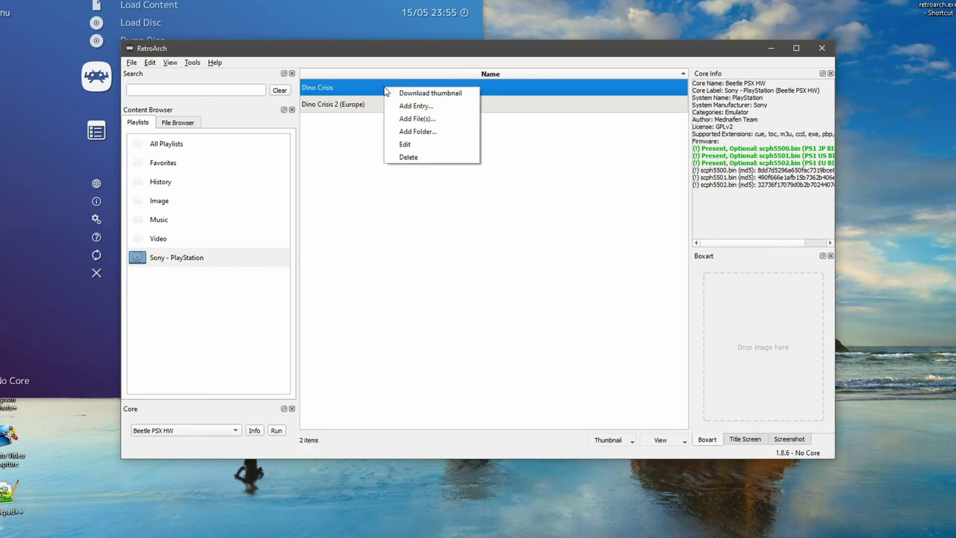
left_click(433, 147)
left_click(423, 207)
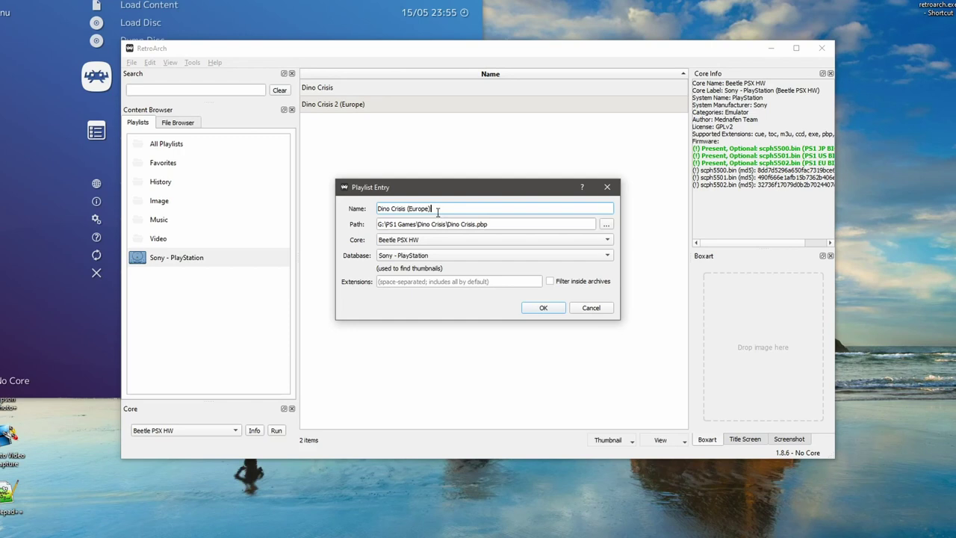
left_click(542, 309)
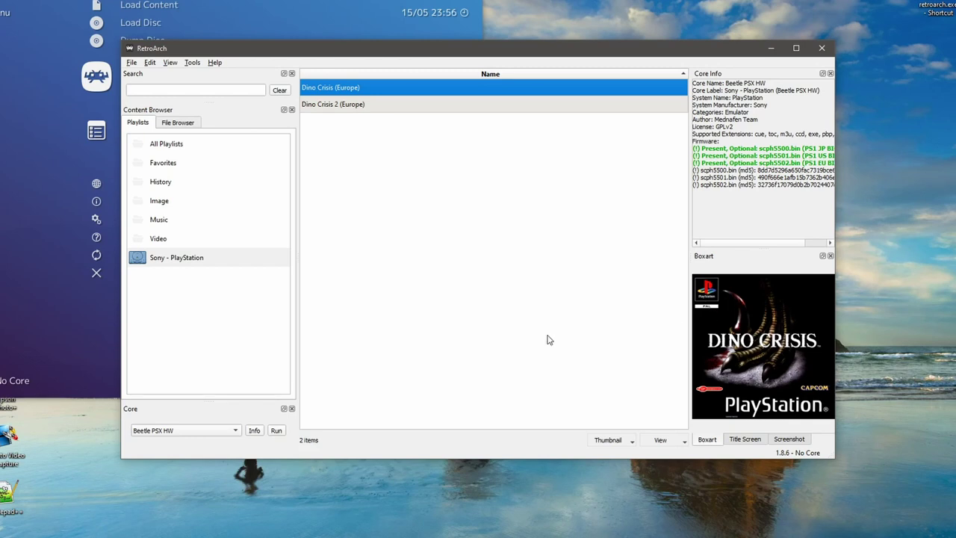
- Close the desktop playlist window, quit RetroArch, and after relaunching step toward the playlists
left_click(822, 49)
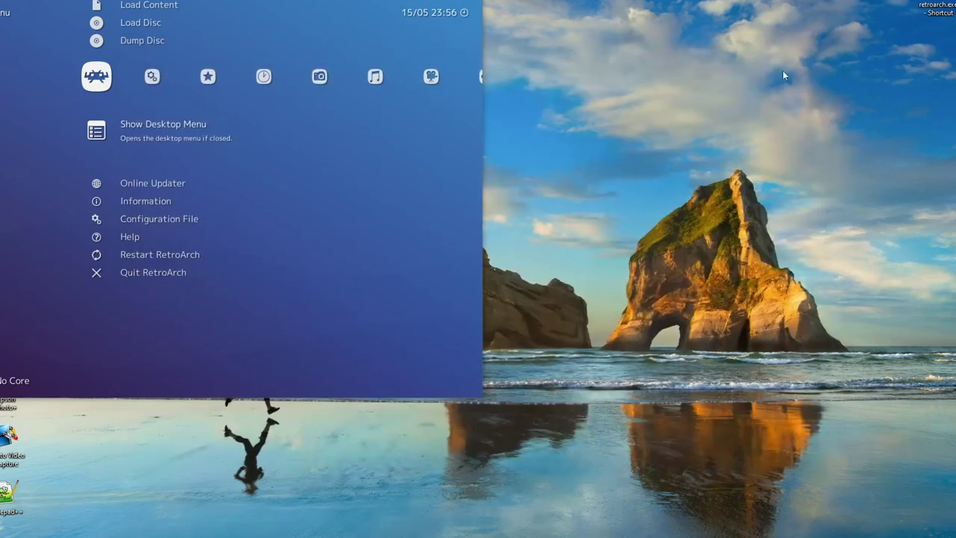
left_click(148, 274)
left_click(149, 127)
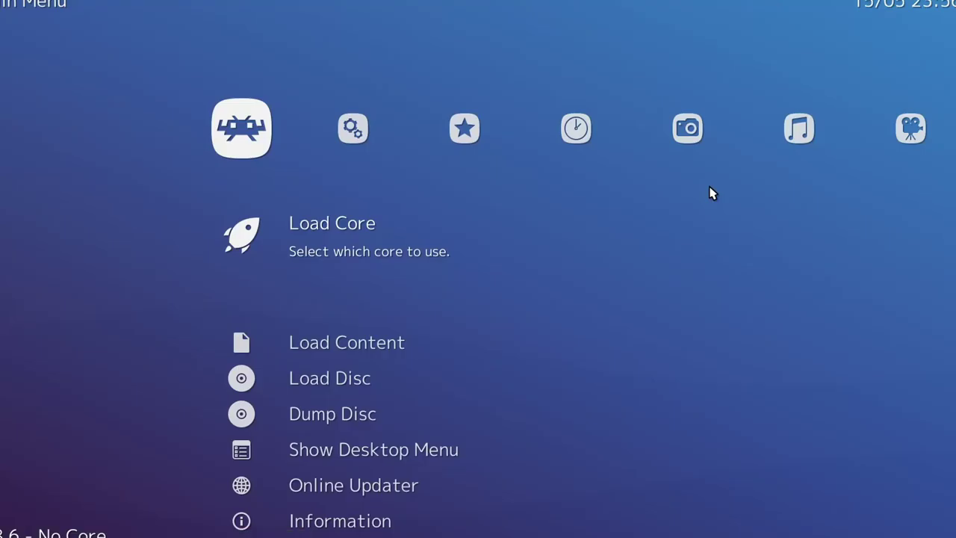
key("Right")
key("Right")
key("Right")
key("Right")
key("Right")
key("Right")
key("Right")
key("Right")
key("Right")
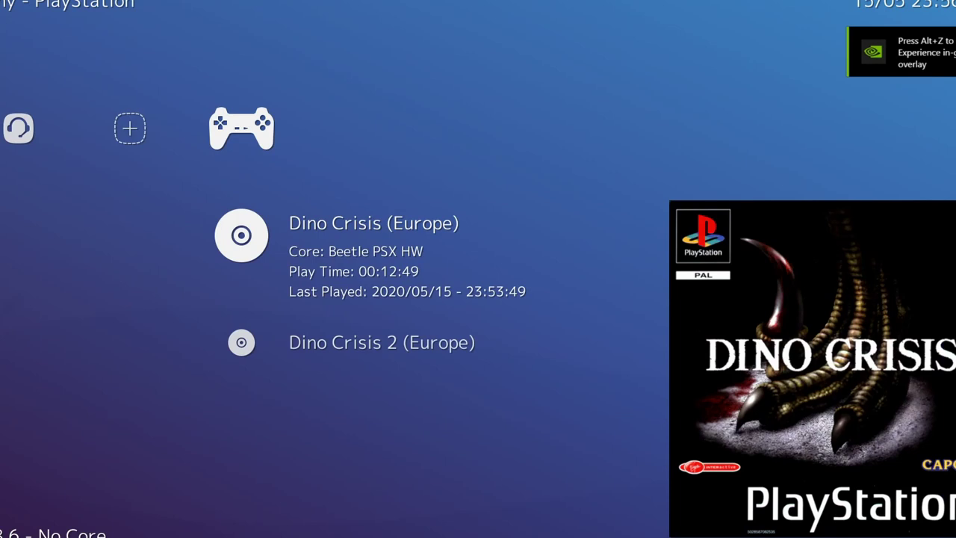
- Start Dino Crisis (Europe) and open the second mail report from the military facility
key("Return")
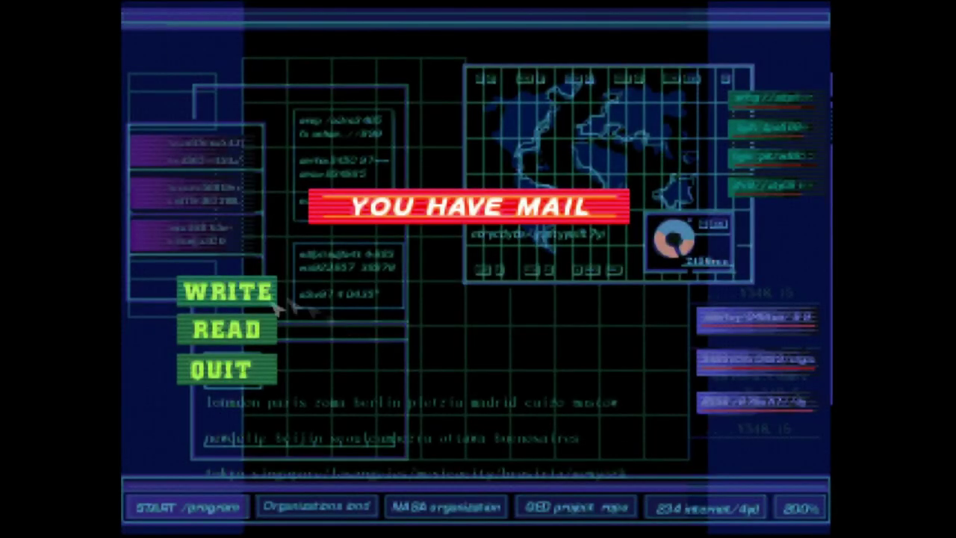
left_click(228, 331)
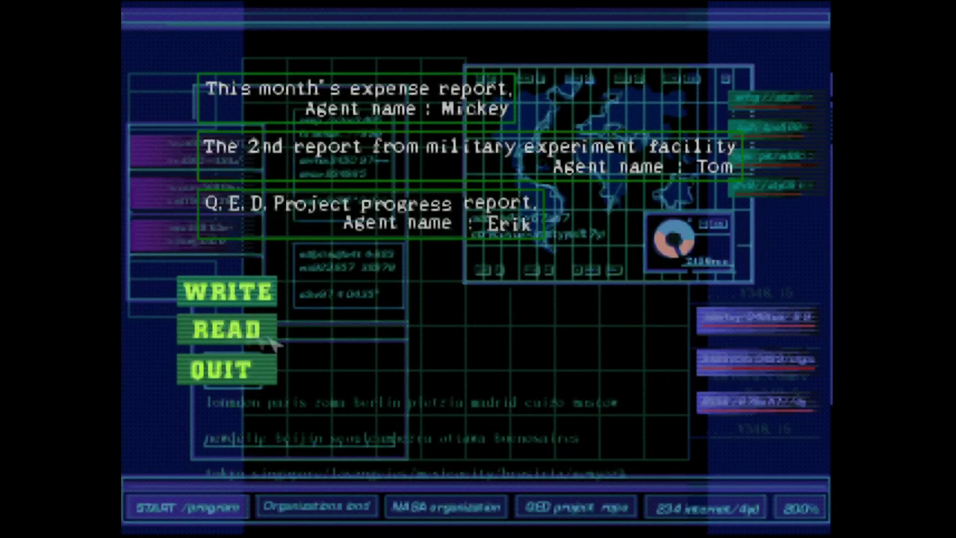
left_click(491, 157)
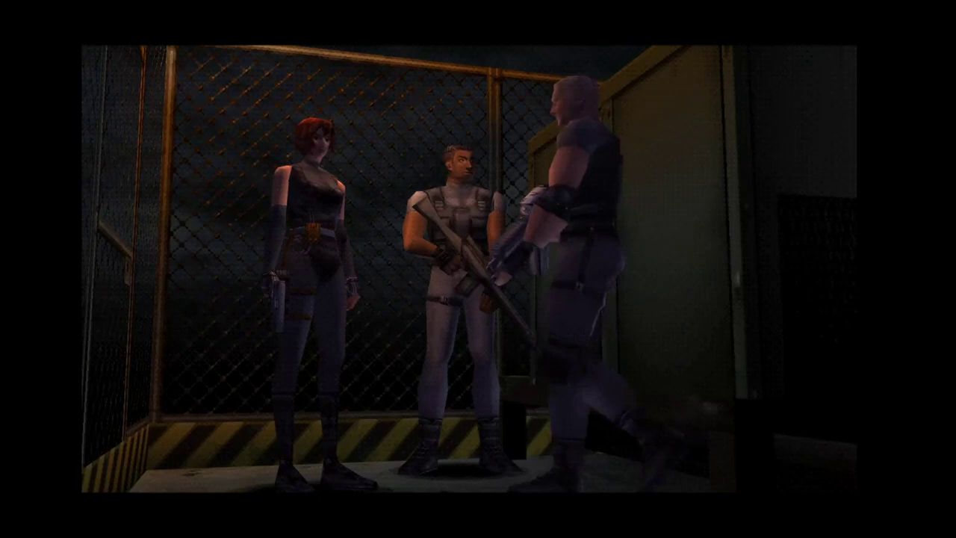
key("F1")
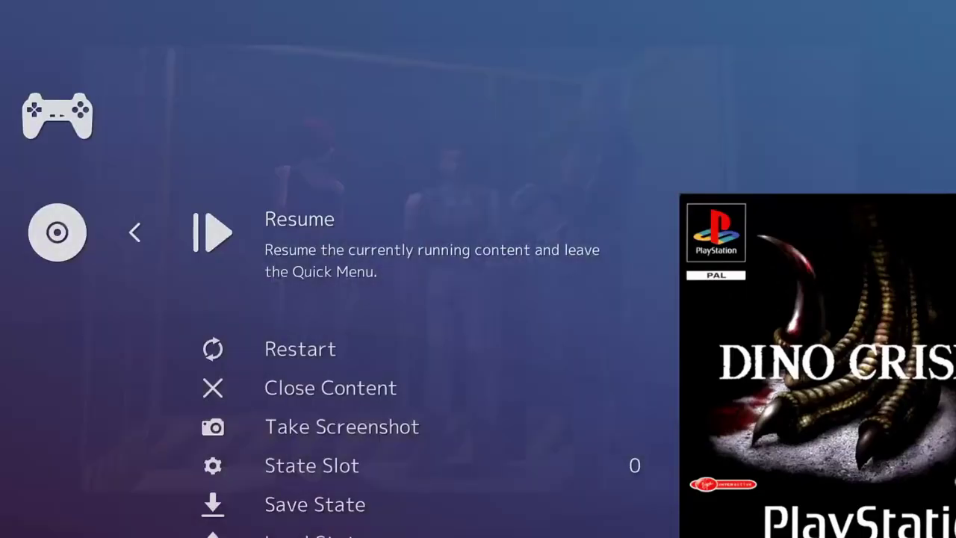
key("Down")
key("Down")
key("Down")
key("Down")
key("Down")
key("Down")
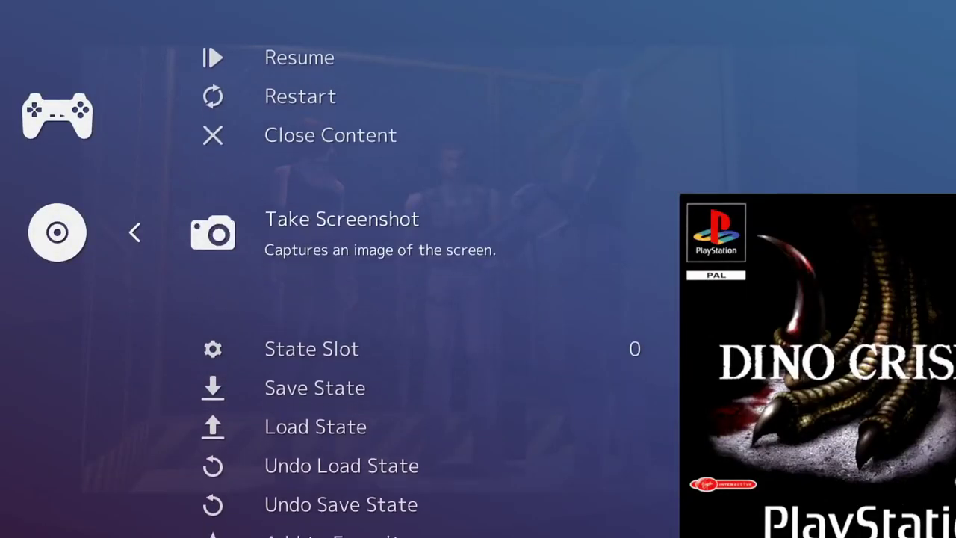
key("Down")
key("Down")
key("Down")
key("Down")
key("Down")
key("Down")
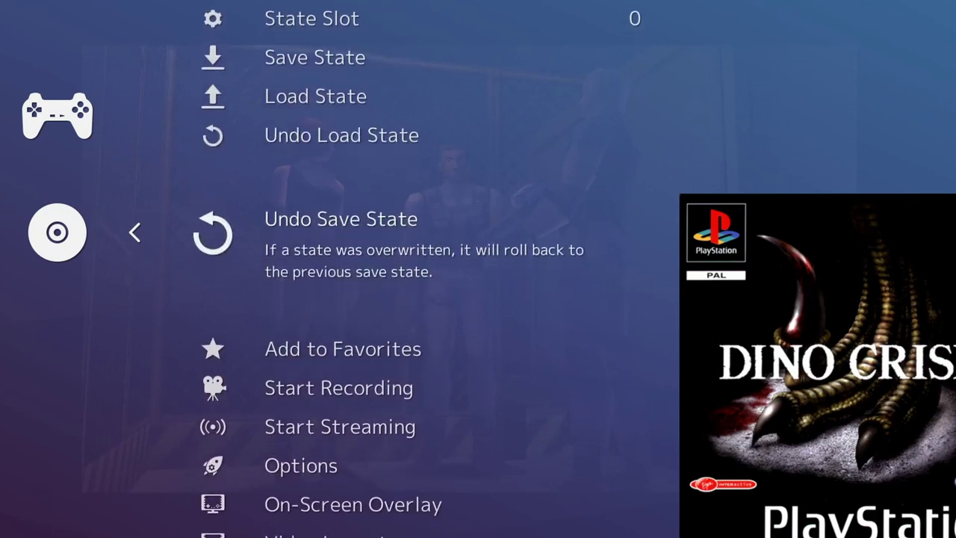
key("Return")
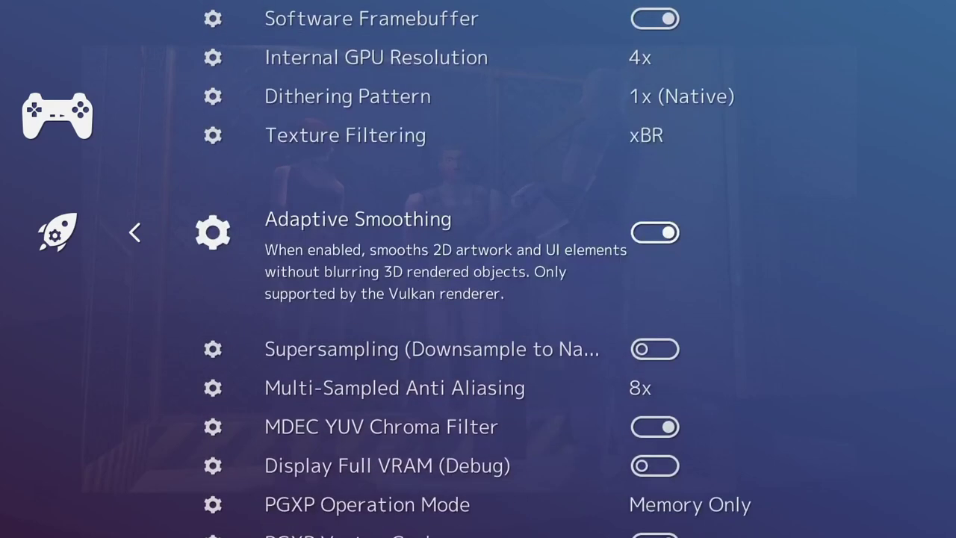
key("Down")
key("Down")
key("Down")
key("Down")
key("Down")
key("Down")
key("Down")
key("Down")
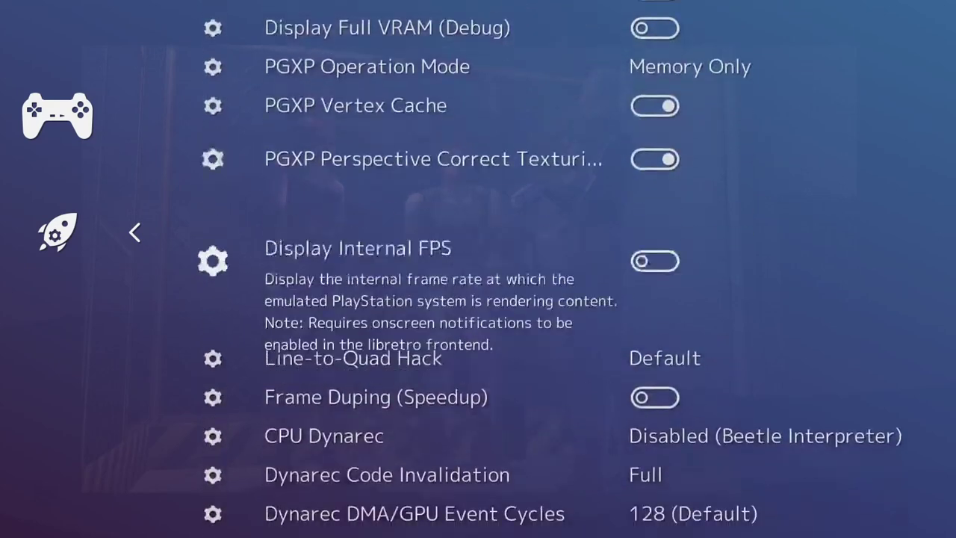
key("Down")
key("Down")
key("Down")
key("Down")
key("Down")
key("Down")
key("Down")
key("Down")
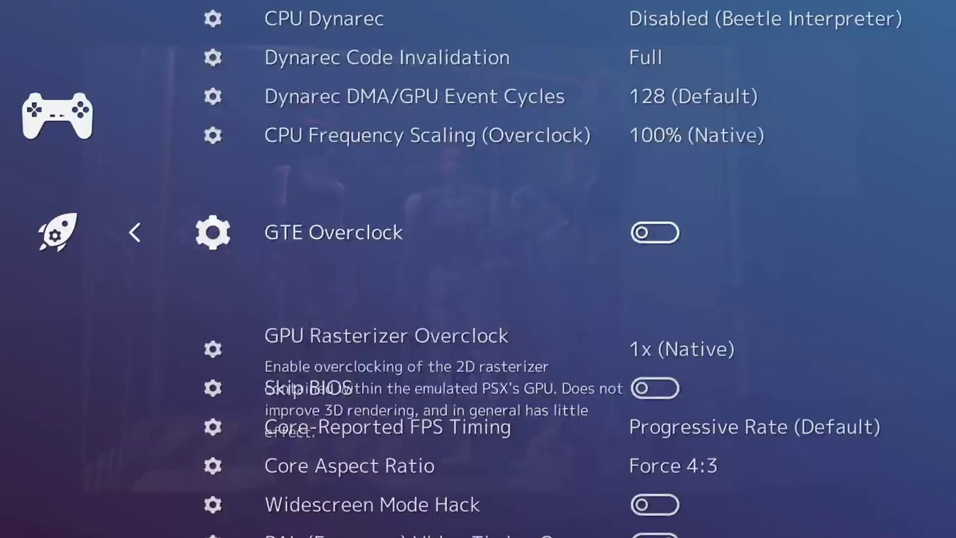
key("Down")
key("Down")
key("Down")
key("Down")
key("Down")
key("Down")
key("Down")
key("Down")
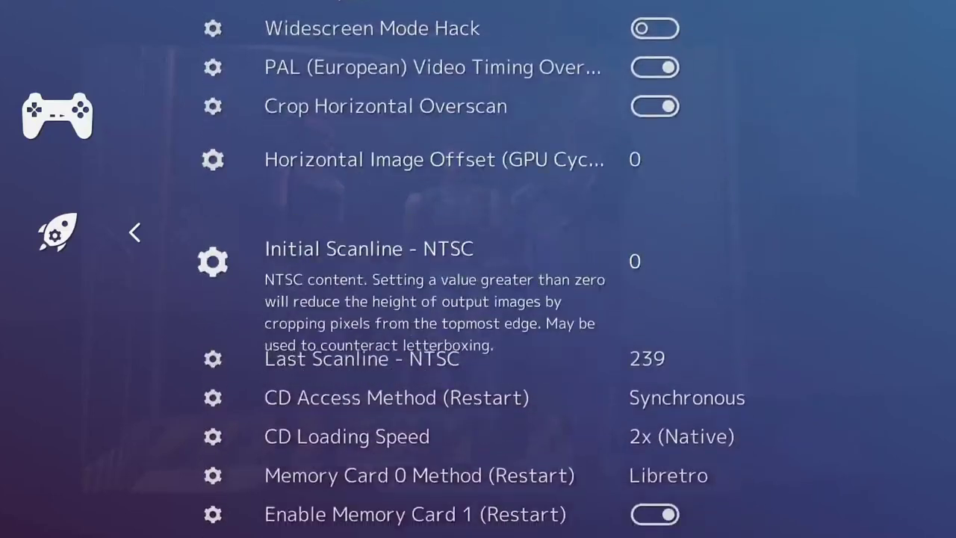
key("Down")
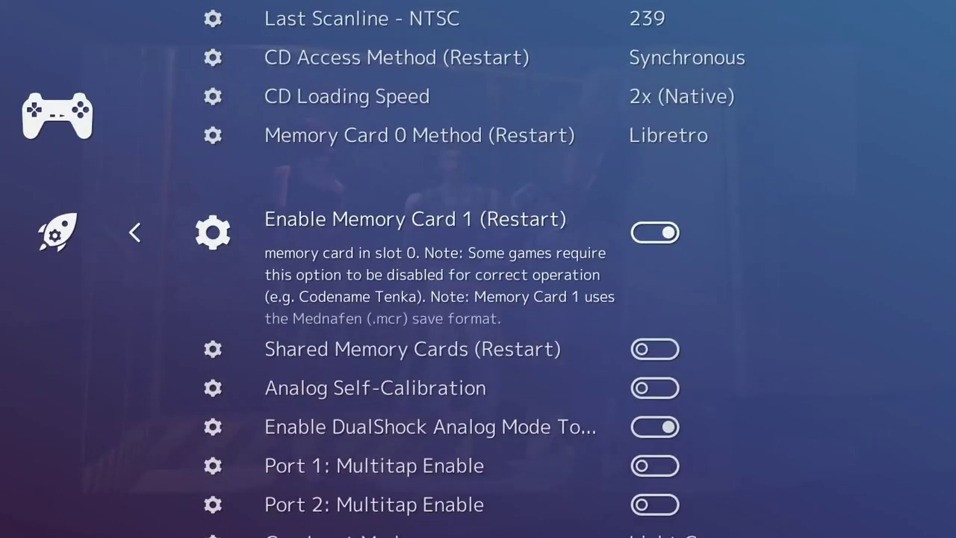
key("Down")
key("Down")
key("Down")
key("Down")
key("Down")
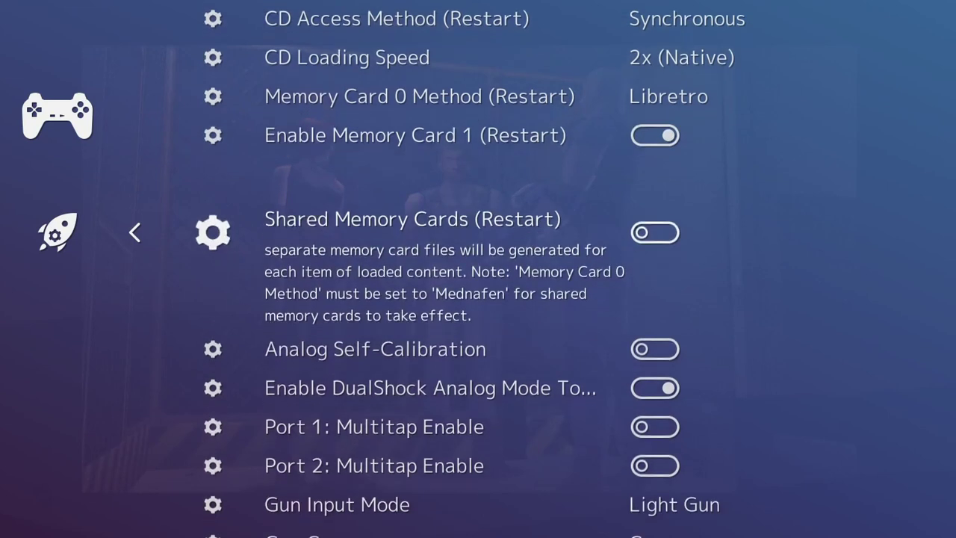
key("BackSpace")
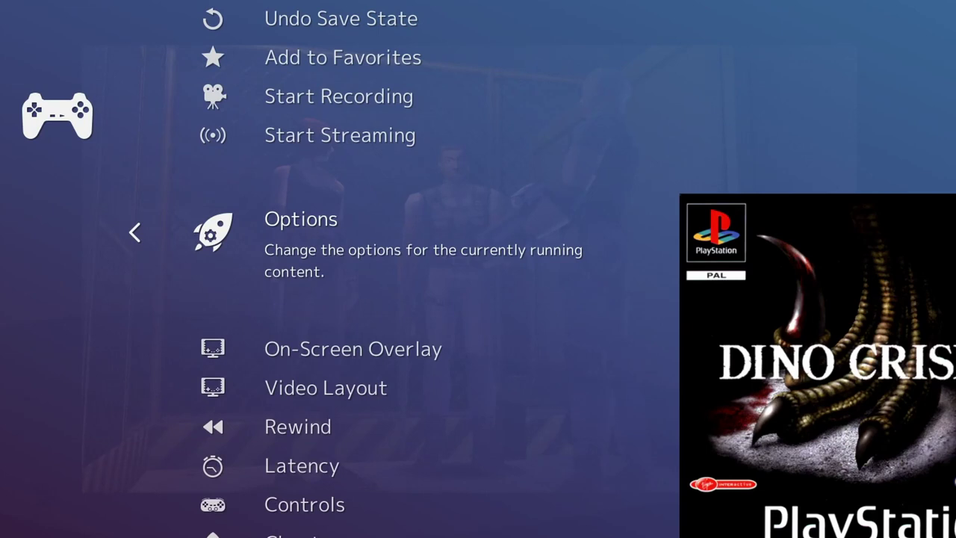
- Load the retroarch.slangp shader preset from the Quick Menu's Shaders settings
key("Down")
key("Down")
key("Down")
key("Down")
key("Down")
key("Down")
key("Down")
key("Down")
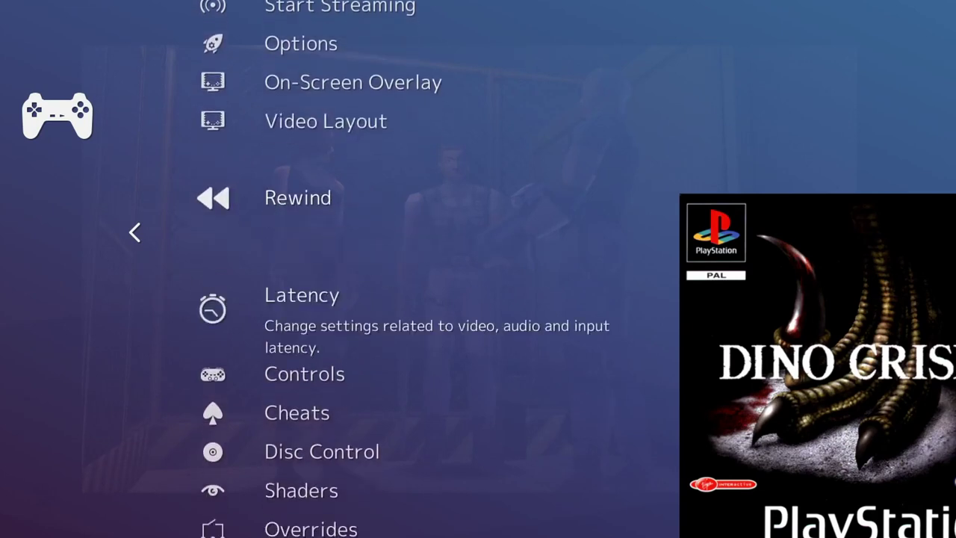
key("Return")
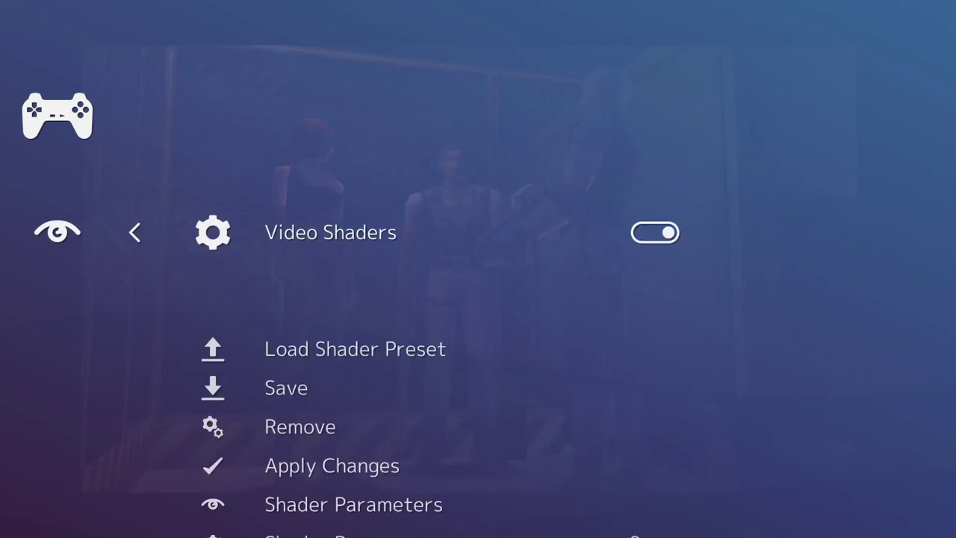
key("Down")
key("Return")
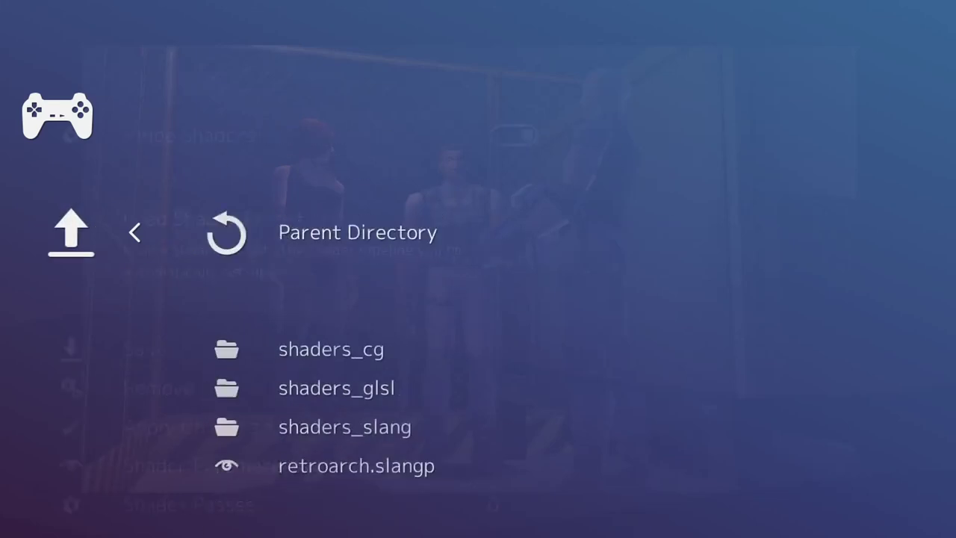
key("Down")
key("Down")
key("Down")
key("Down")
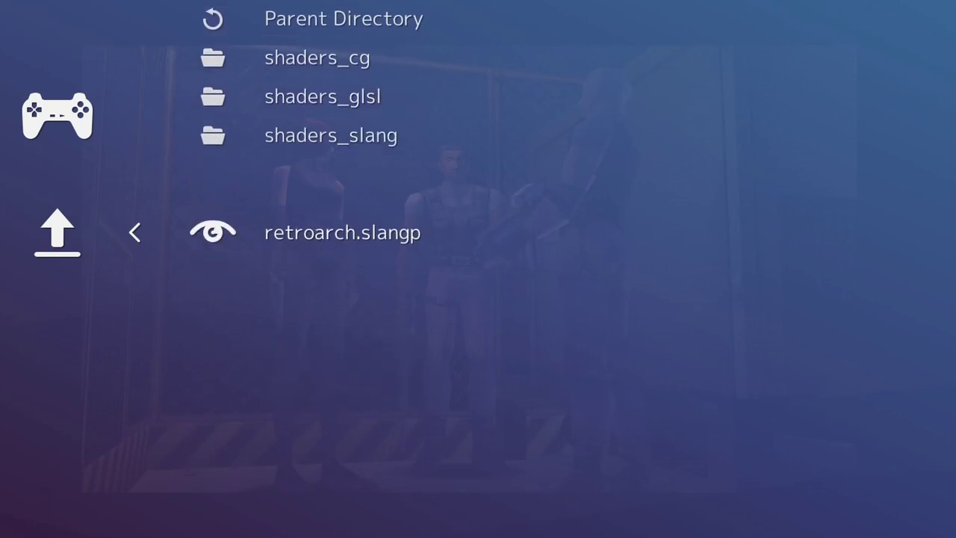
key("Return")
- Check the two-pass aa-shader-4.0 preset at 2x, then return up the Quick Menu toward Resume
key("Down")
key("Down")
key("Down")
key("Down")
key("Down")
key("Down")
key("Down")
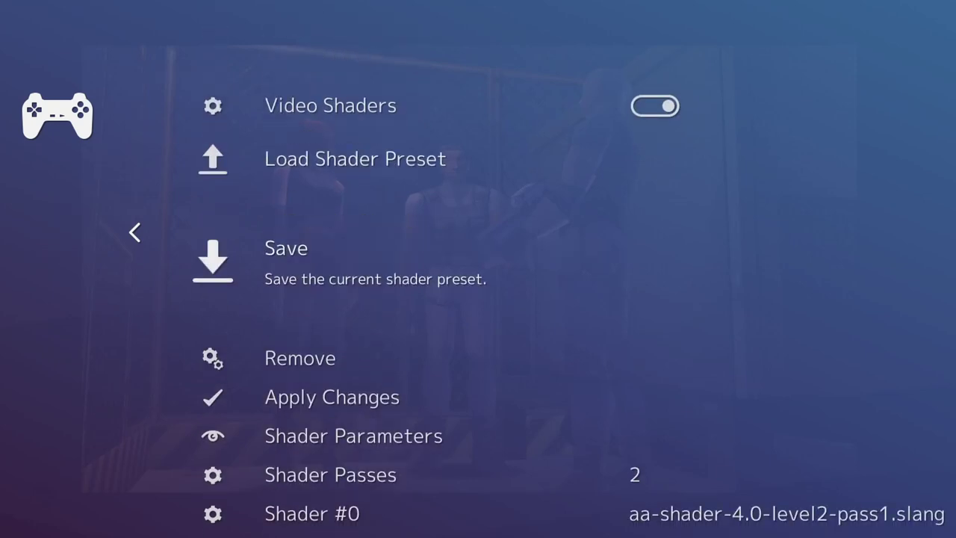
key("Down")
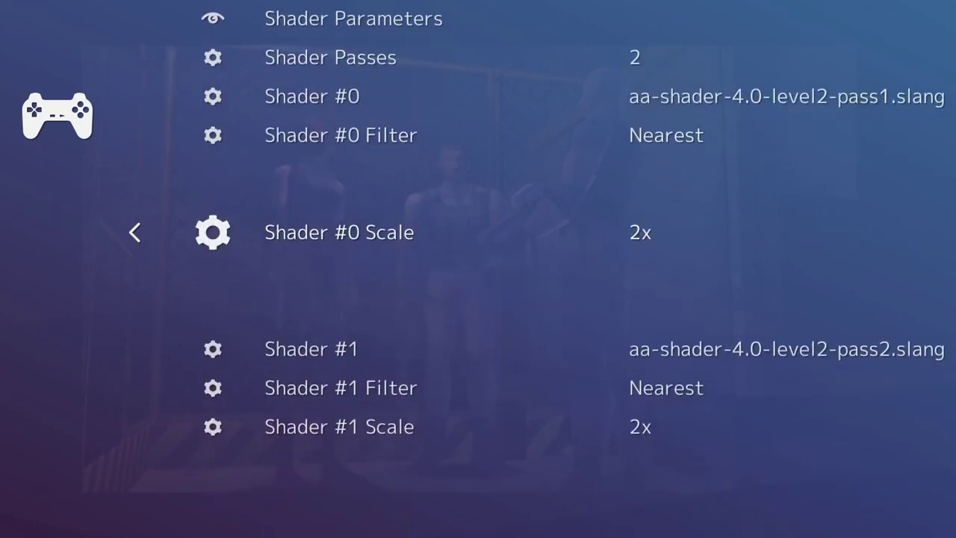
key("Up")
key("Up")
key("Up")
key("Up")
key("Up")
key("Up")
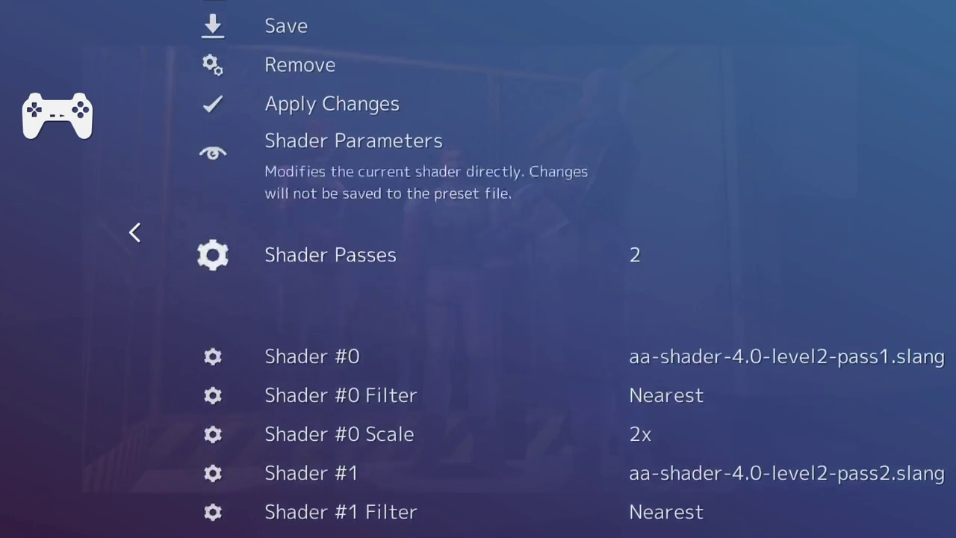
key("Down")
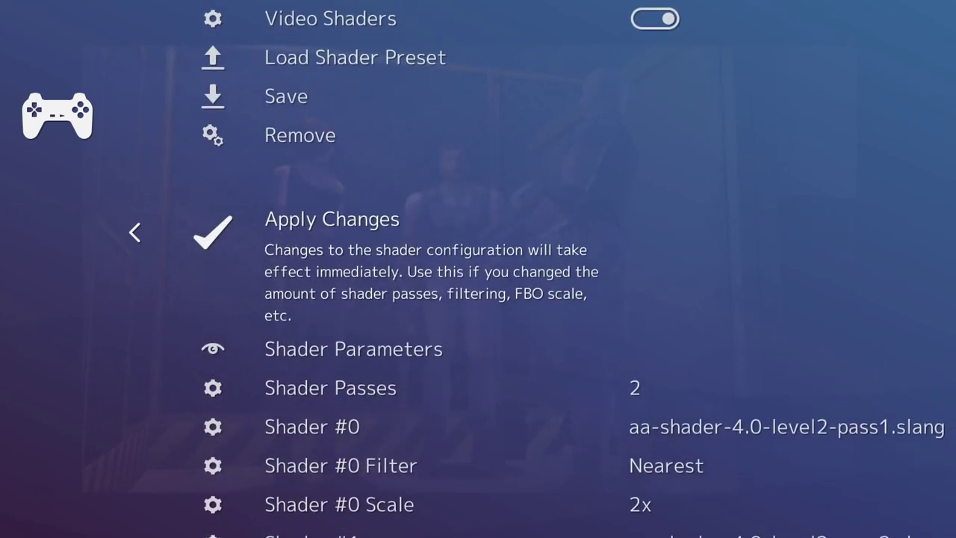
key("Up")
key("Up")
key("Up")
key("Up")
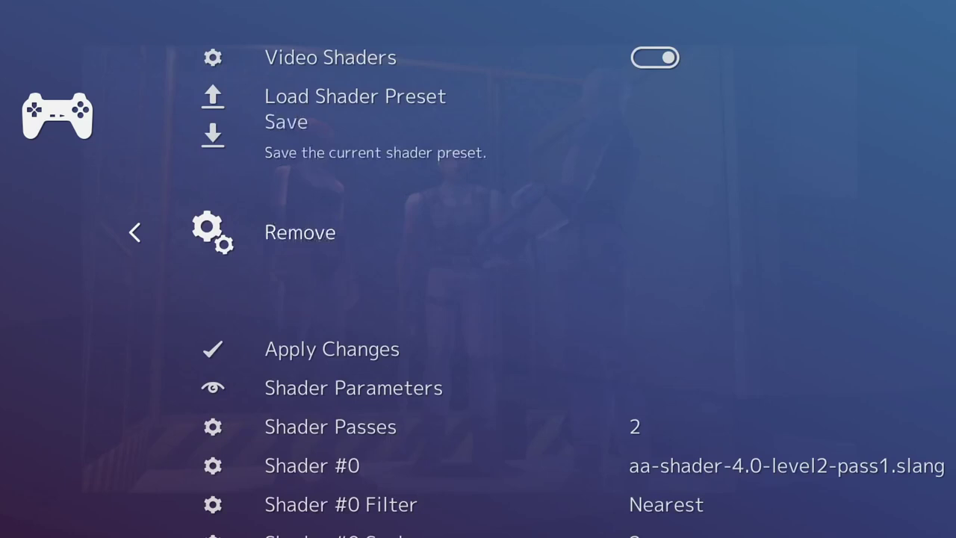
key("BackSpace")
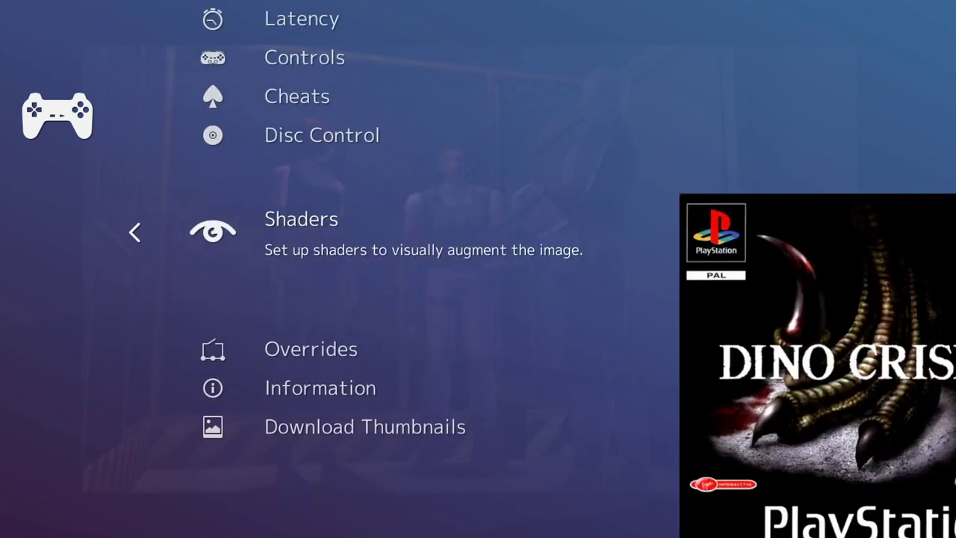
key("Up")
key("Up")
key("Up")
key("Up")
key("Up")
key("Up")
key("Up")
key("Up")
key("Up")
key("Up")
key("Up")
key("Up")
key("Up")
key("Up")
key("Up")
key("Up")
key("Up")
key("Up")
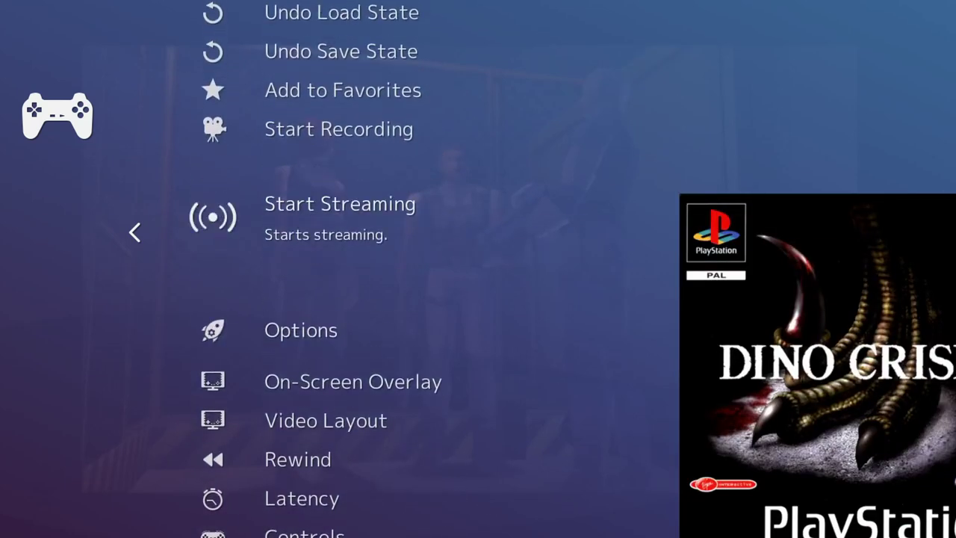
key("Up")
key("Up")
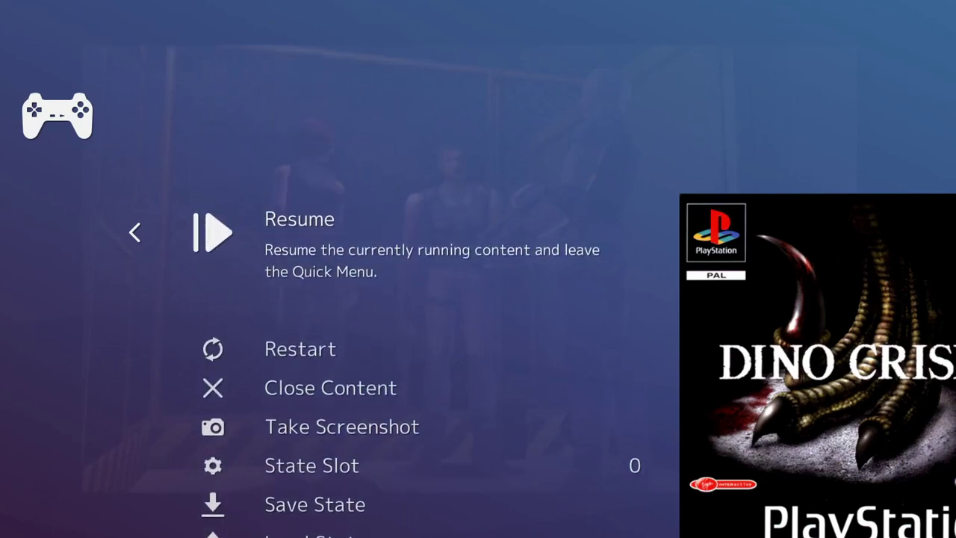
- Resume Dino Crisis (Europe) full-screen with the aa-shader-4.0 preset active
key("Return")
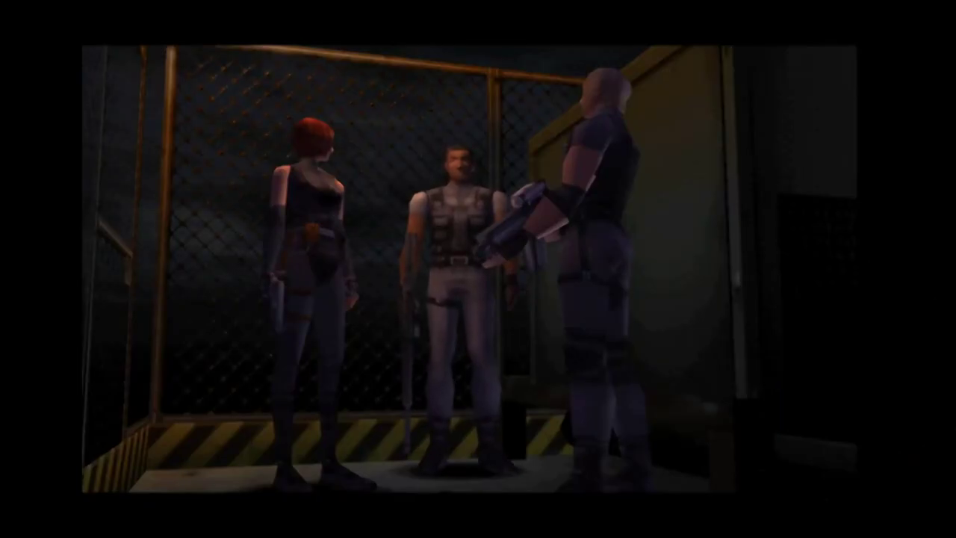